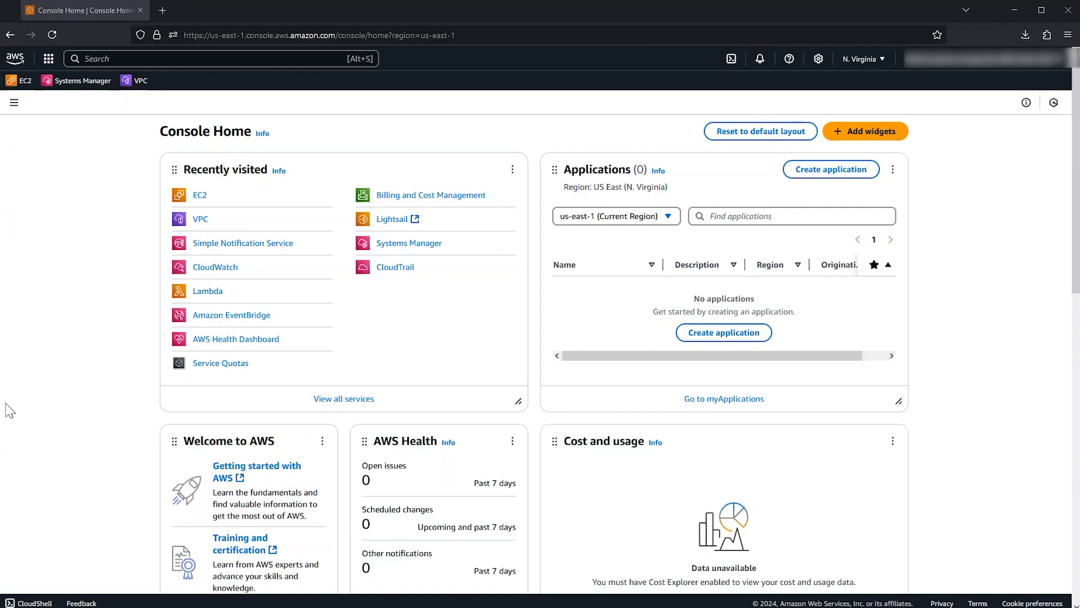
- Select the Video instance in the EC2 Instances list and open its Actions menu
left_click(201, 197)
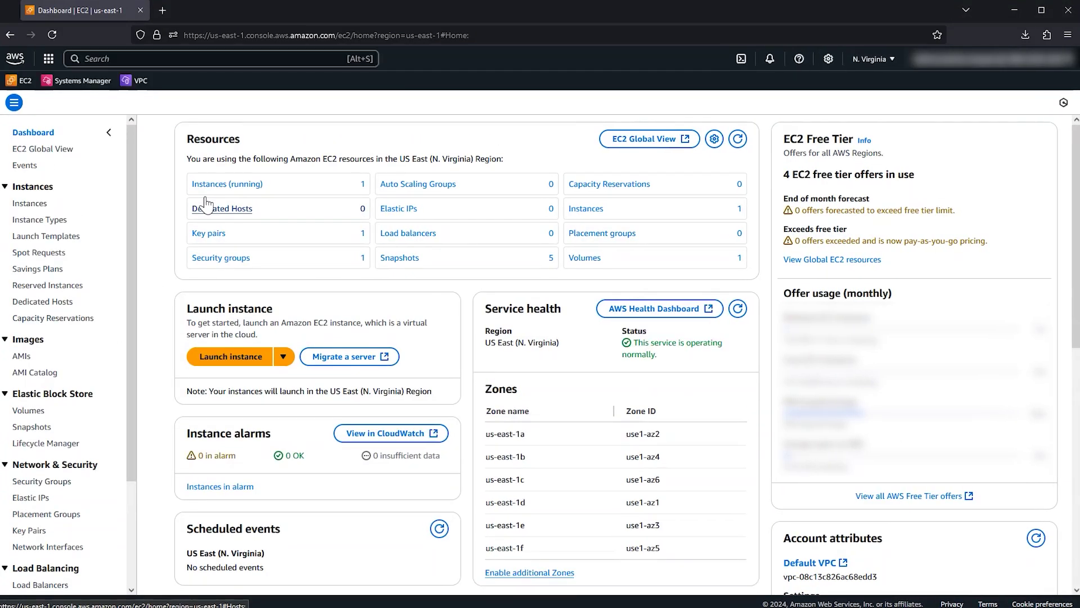
left_click(31, 204)
left_click(163, 199)
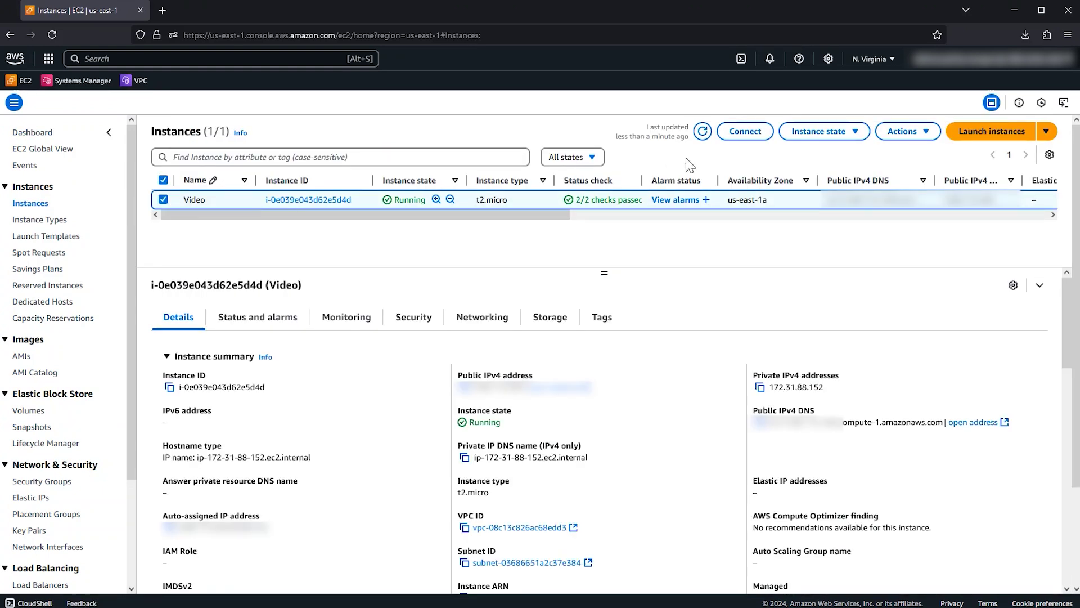
left_click(903, 132)
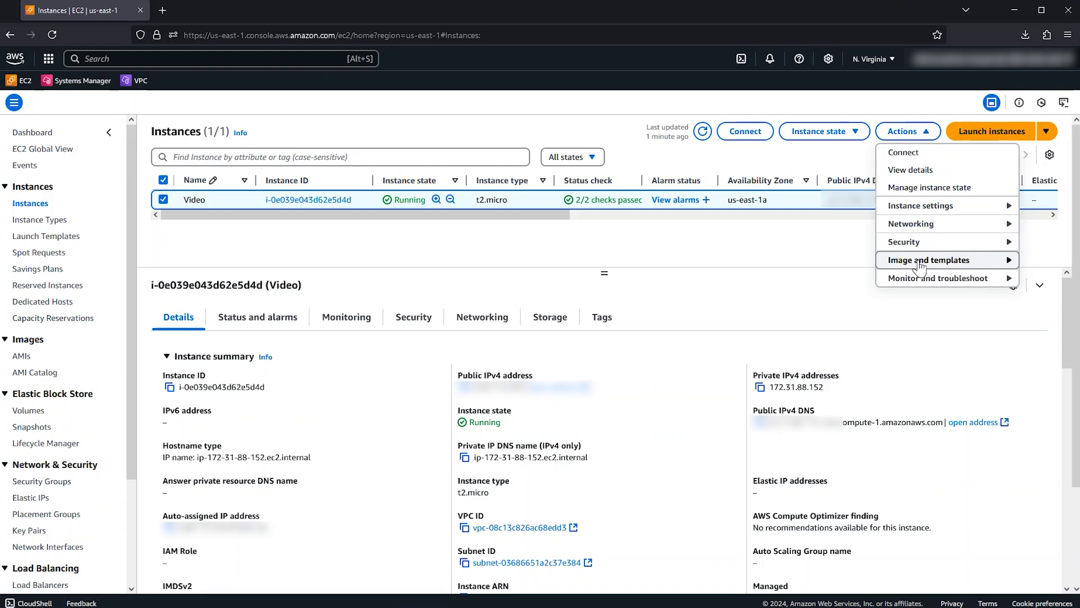
mouse_move(929, 260)
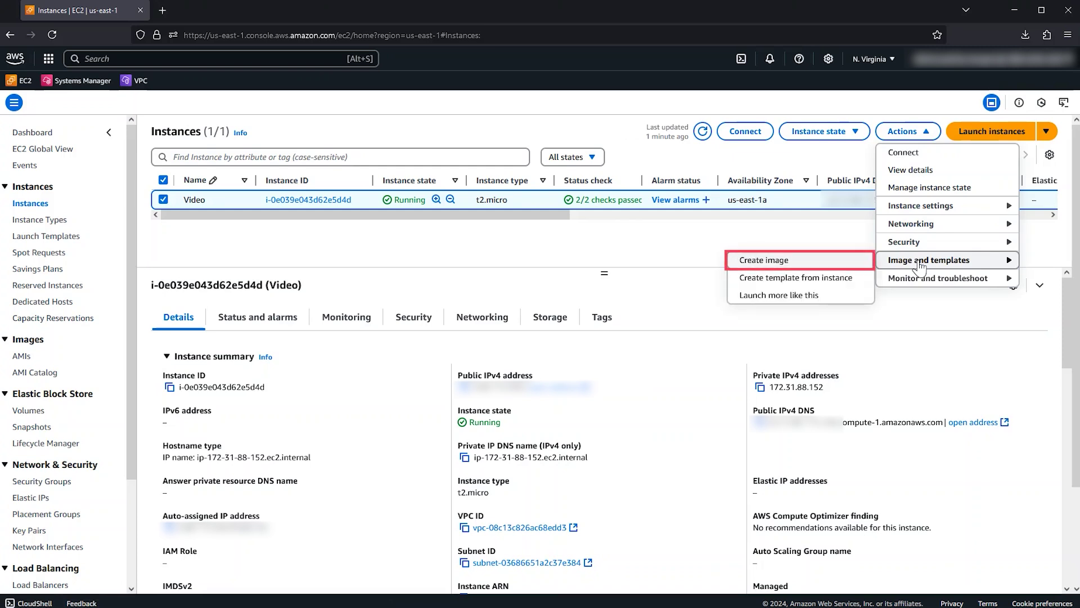
- Create an AMI from the Video instance, keeping the name VideoKC
left_click(798, 262)
type("VideoKC")
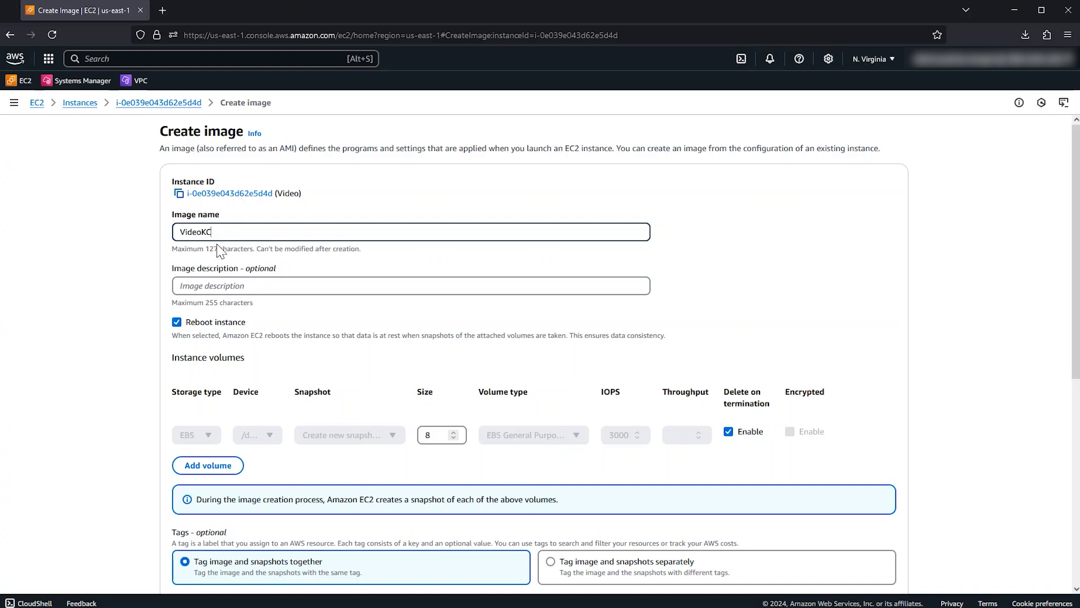
scroll(221, 342, "down", 3)
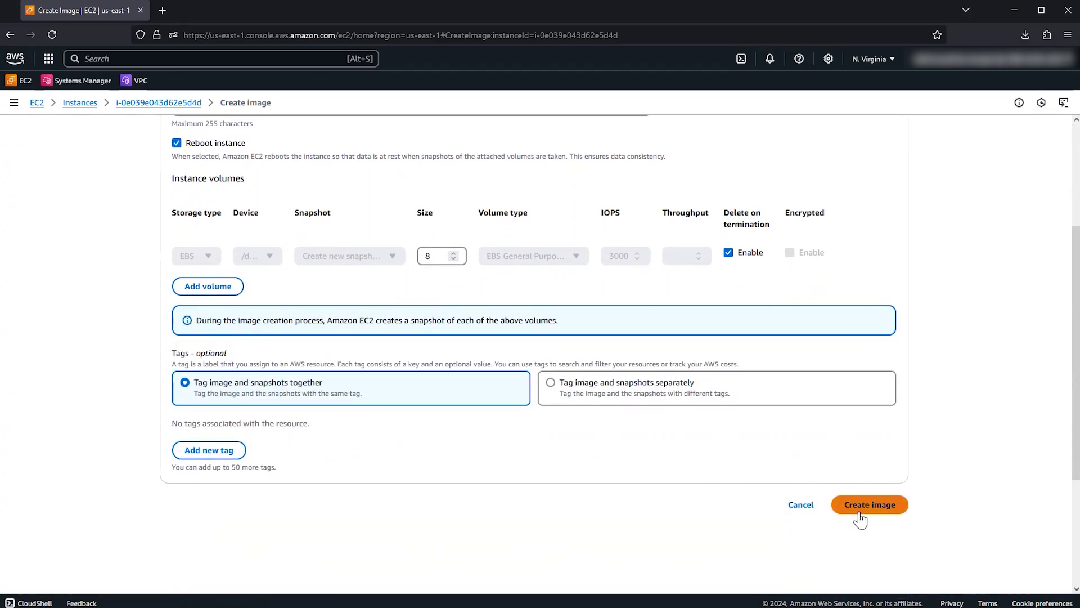
left_click(854, 510)
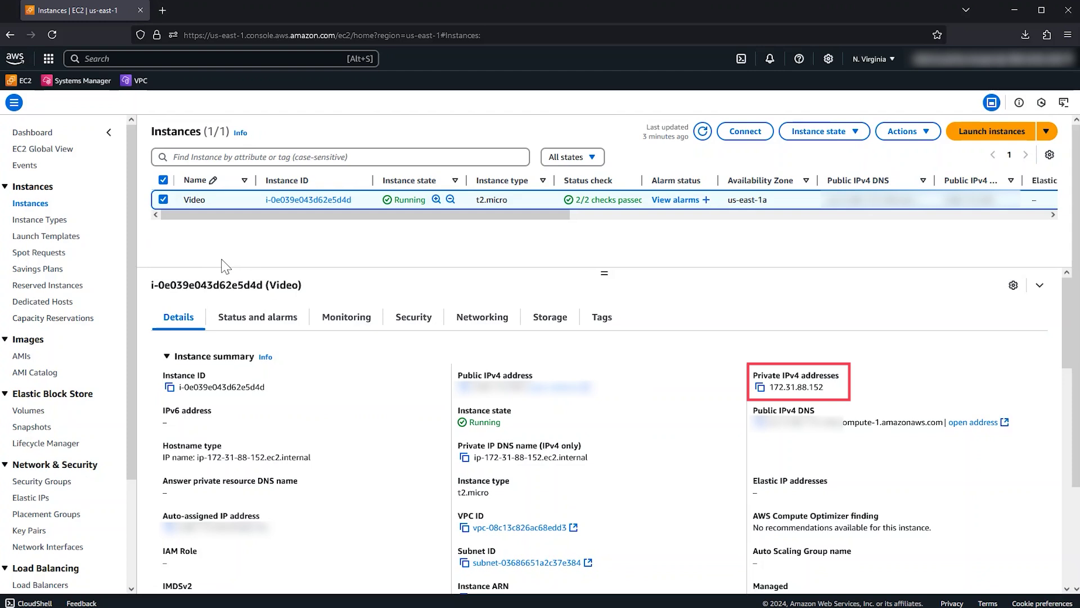
- Terminate the Video instance through the Instance state menu
left_click(850, 133)
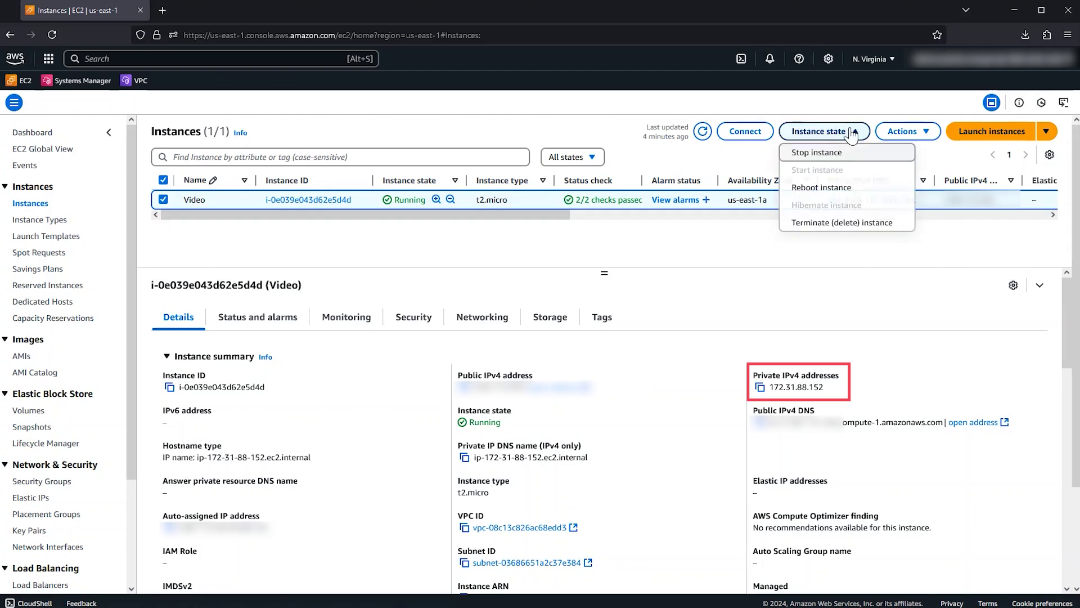
left_click(818, 223)
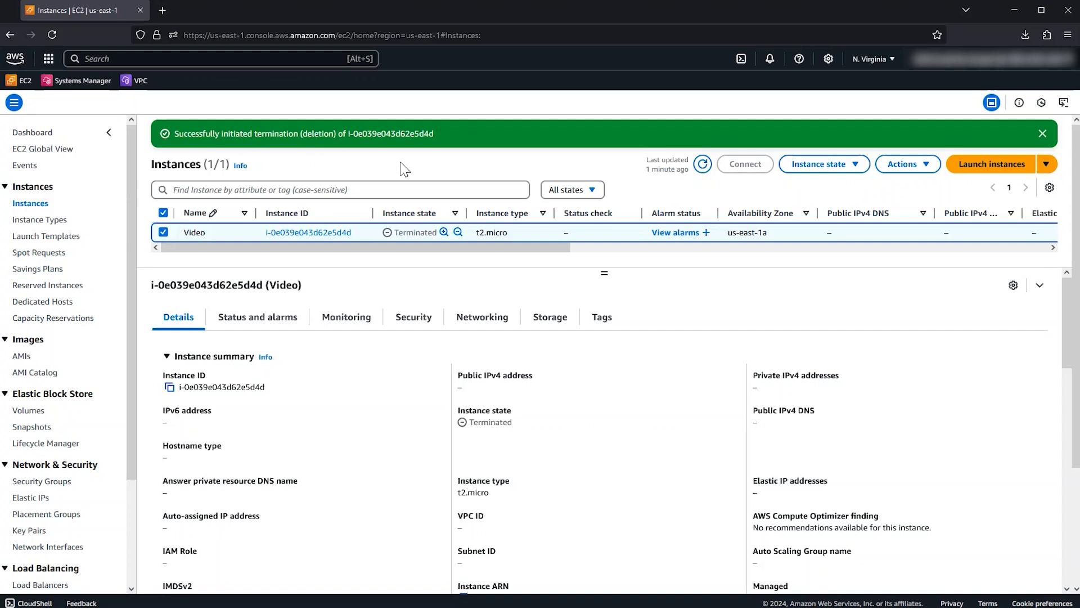
- Begin a new instance launch and choose the VideoKC AMI under My AMIs
left_click(993, 169)
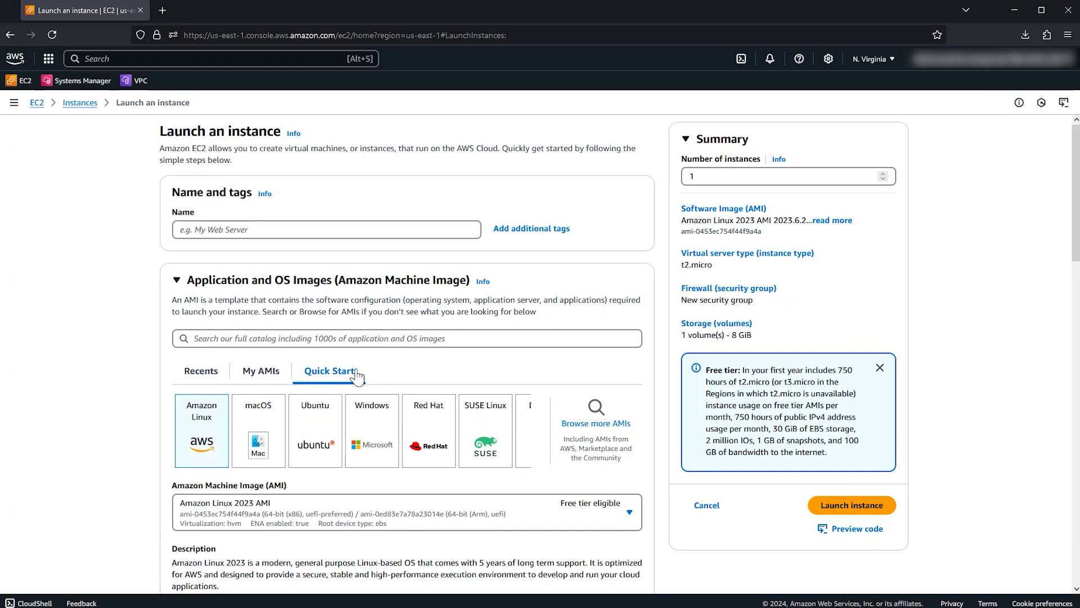
left_click(262, 378)
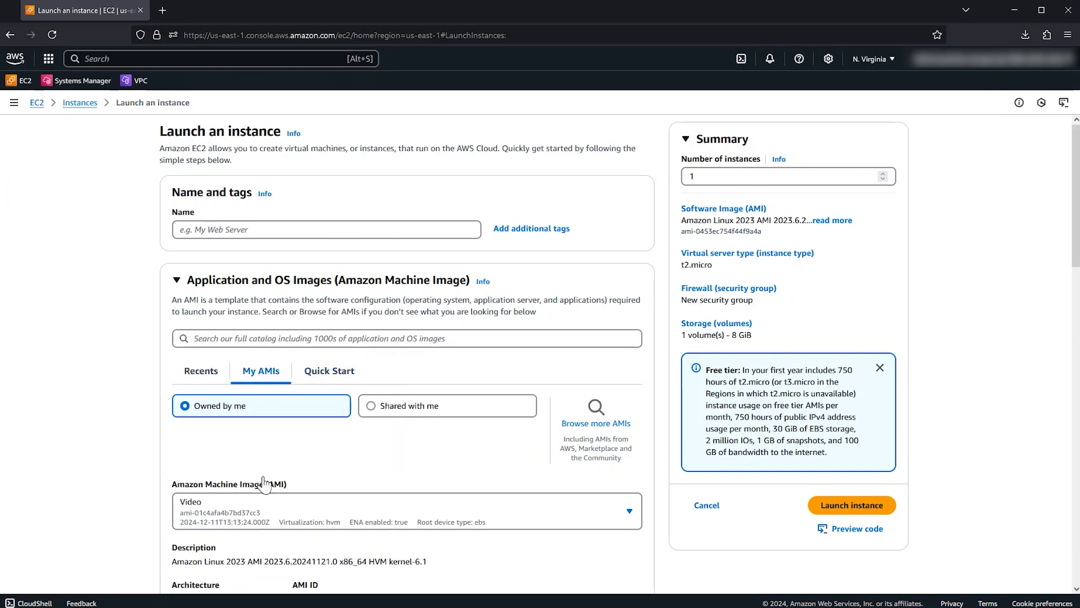
left_click(369, 514)
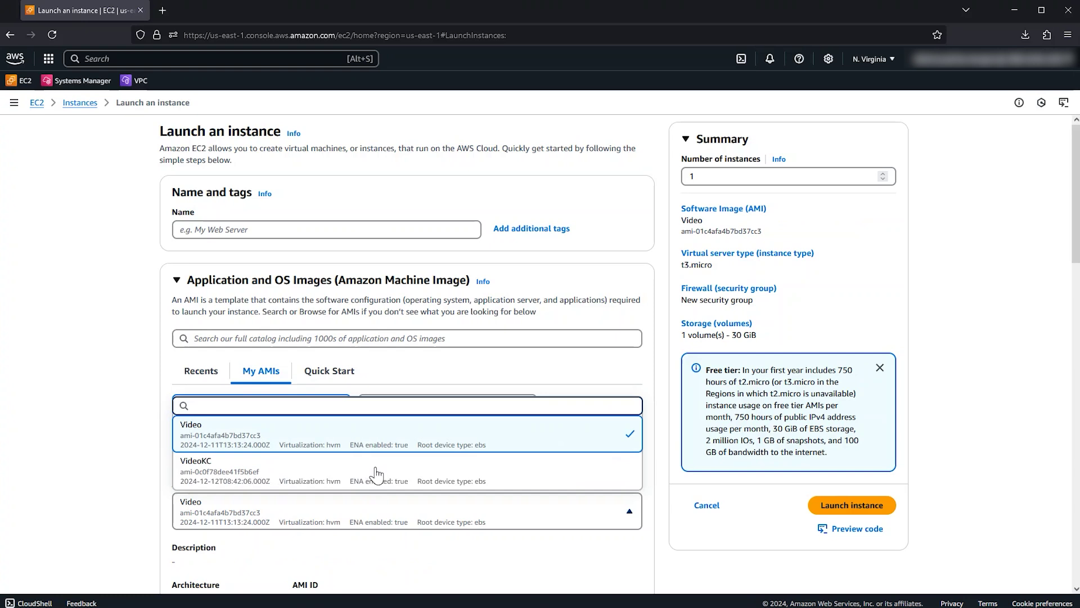
left_click(377, 471)
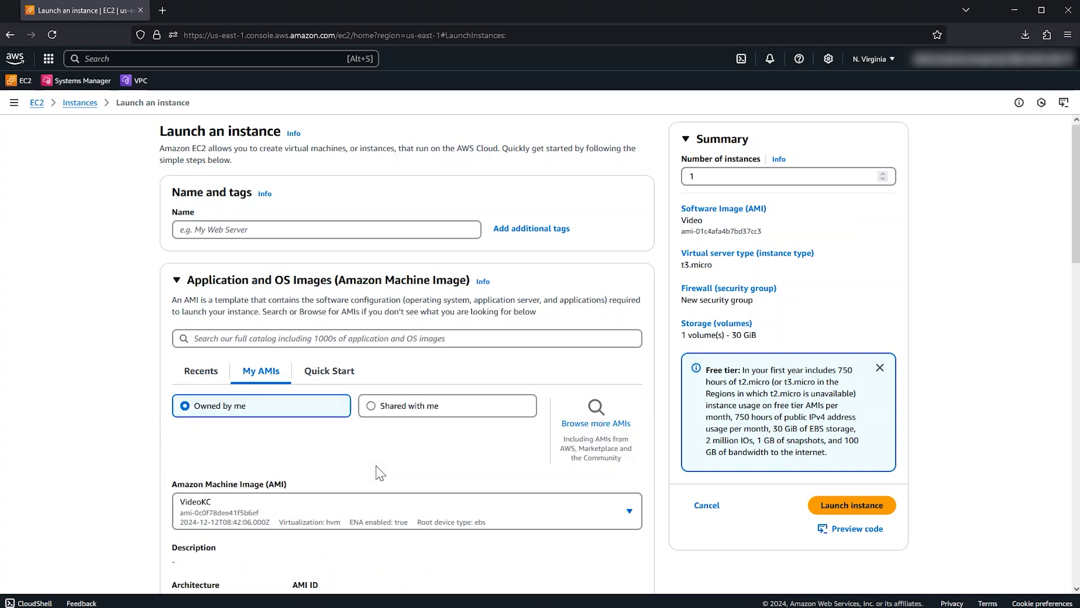
scroll(253, 405, "down", 3)
scroll(193, 371, "down", 2)
scroll(193, 372, "down", 2)
scroll(203, 367, "down", 1)
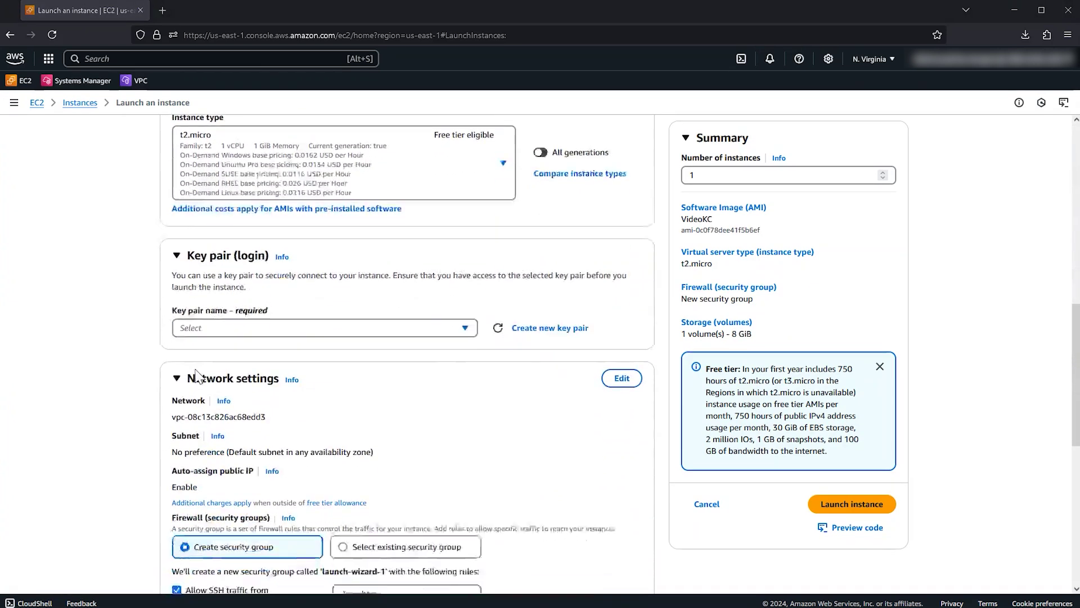
scroll(313, 356, "down", 2)
- Use subnet-03686651a2c37e384 (us-east-1a) with primary private IP 172.31.88.152
left_click(622, 290)
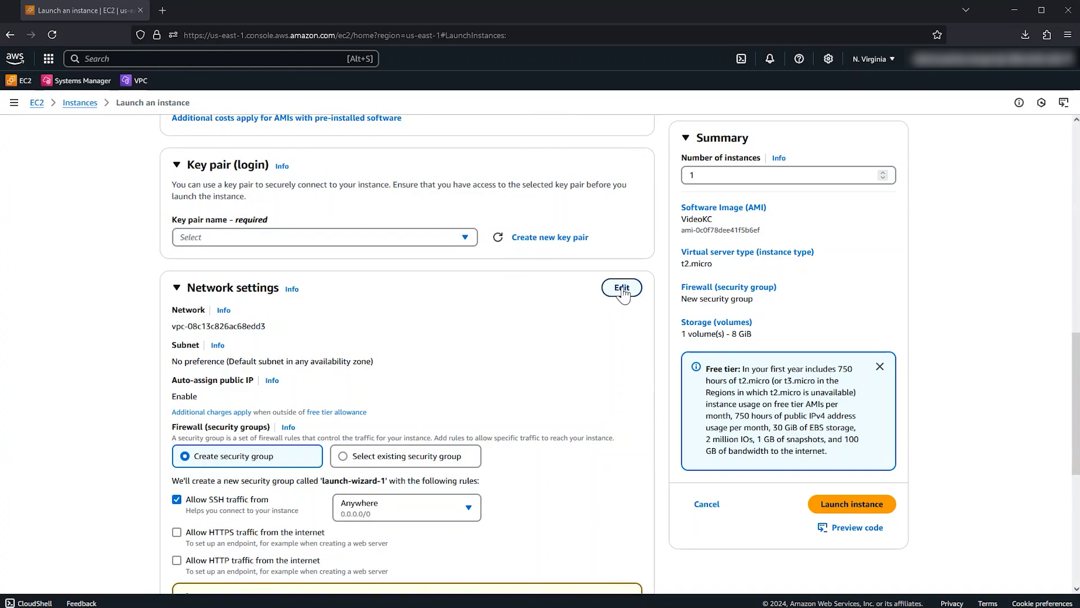
left_click(623, 289)
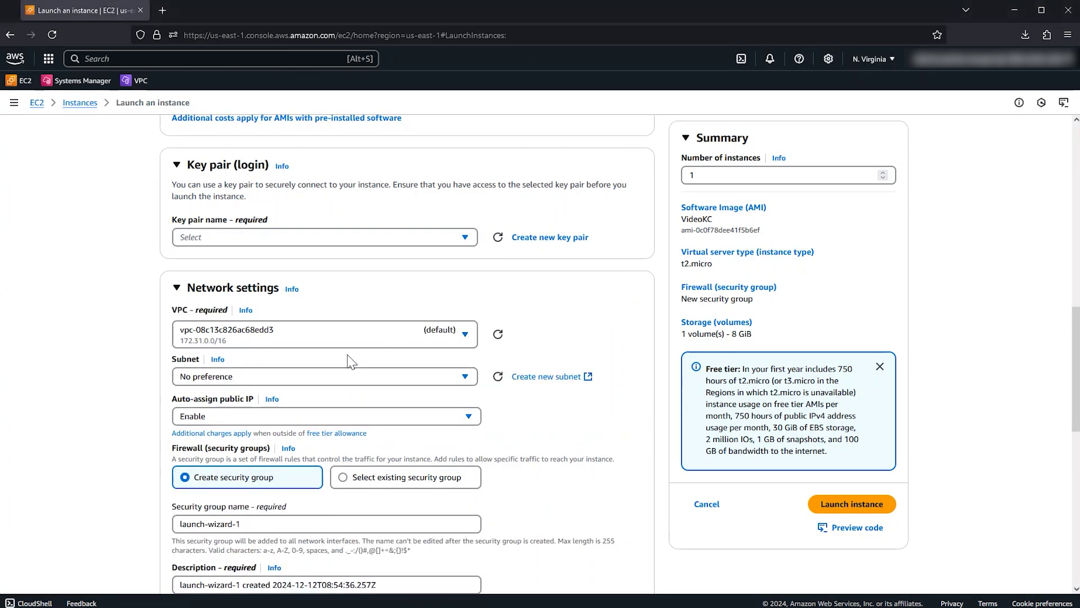
left_click(332, 374)
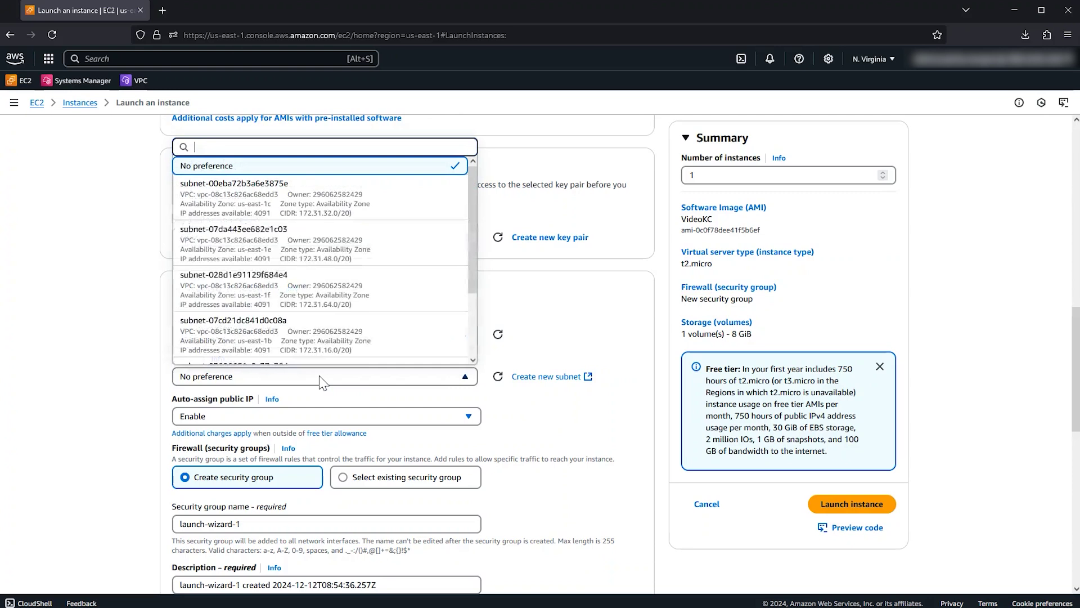
scroll(448, 325, "down", 2)
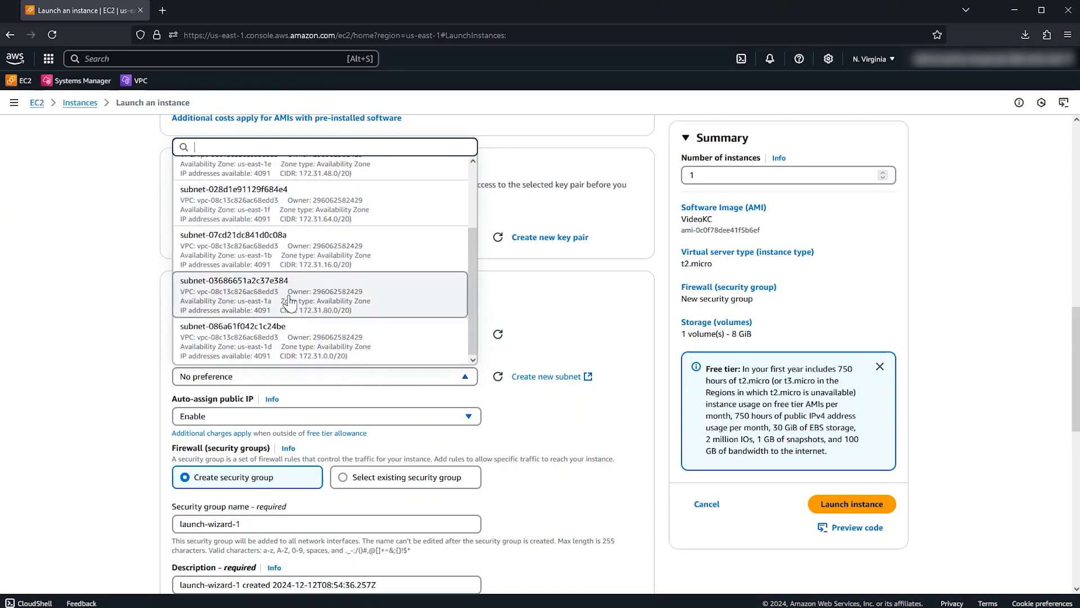
left_click(290, 301)
left_click_drag(1077, 358, 1078, 452)
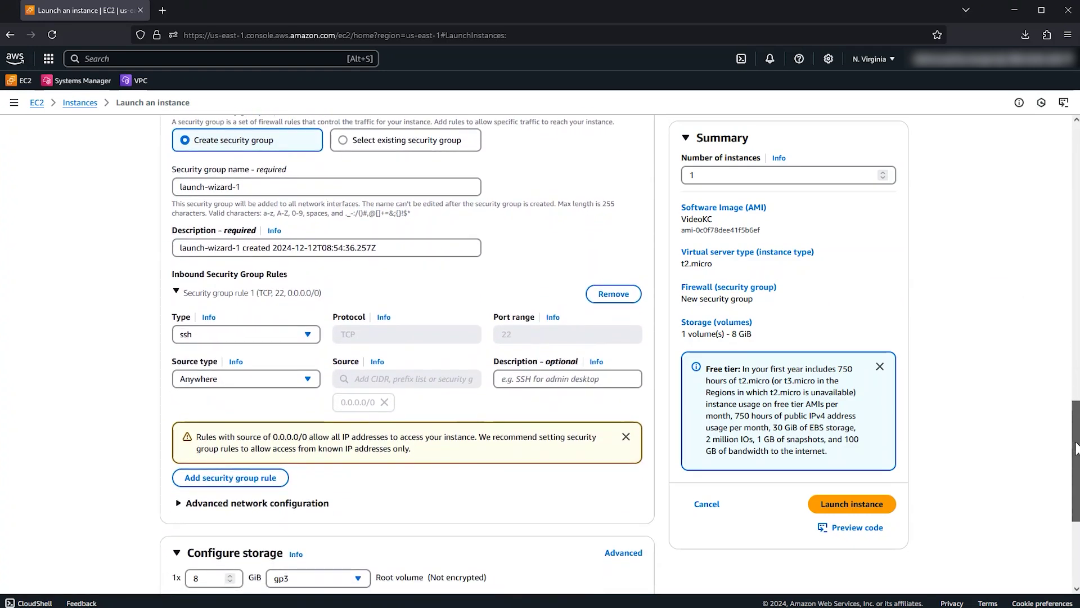
left_click(320, 505)
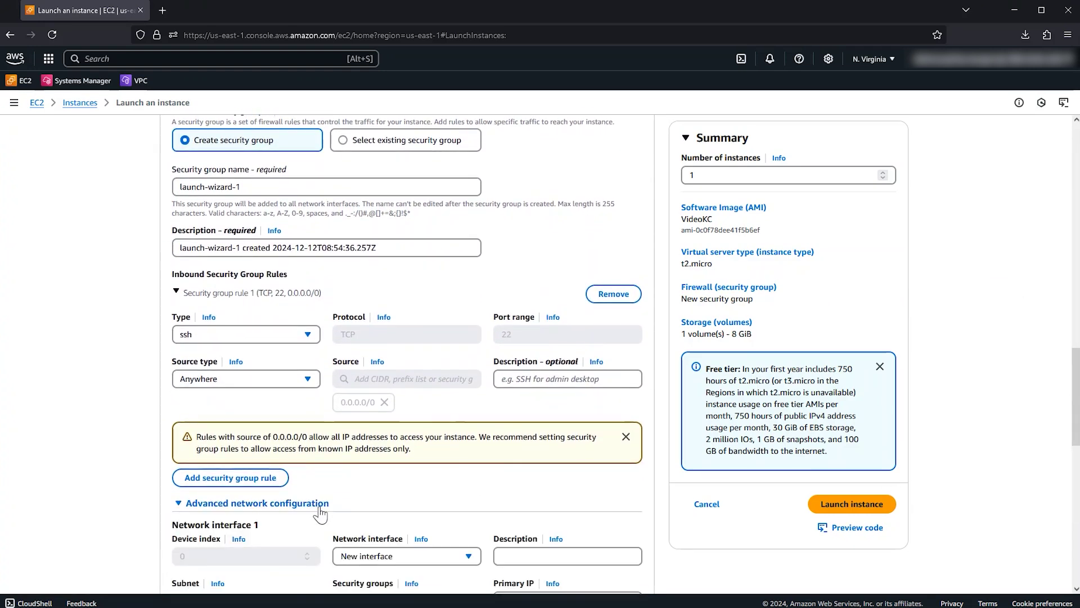
scroll(320, 510, "down", 1)
left_click(529, 545)
type("172.31.88.152")
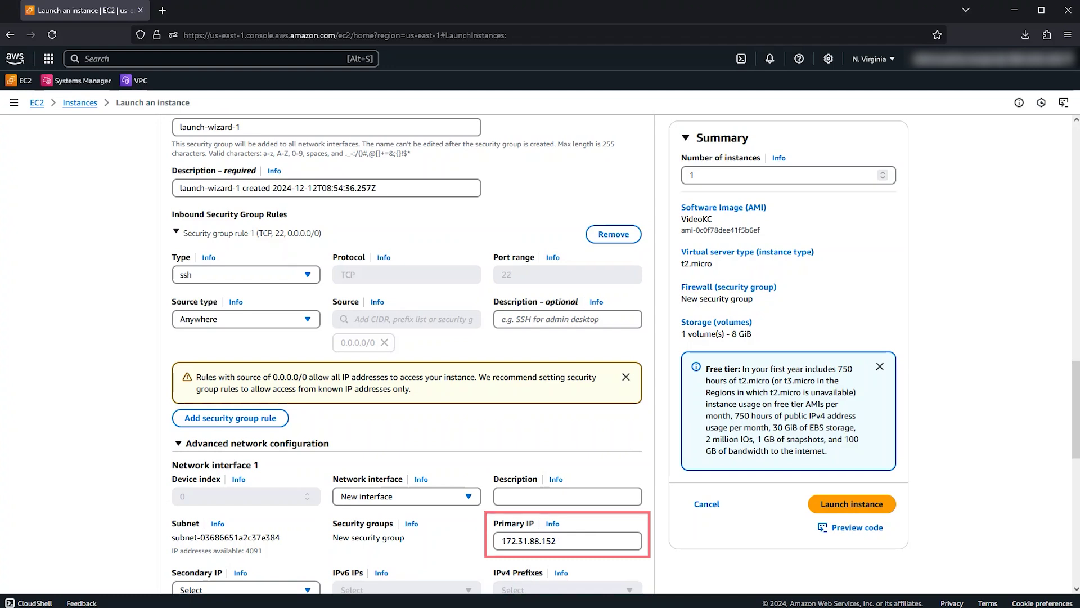
left_click(193, 443)
scroll(232, 445, "up", 2)
scroll(232, 445, "up", 3)
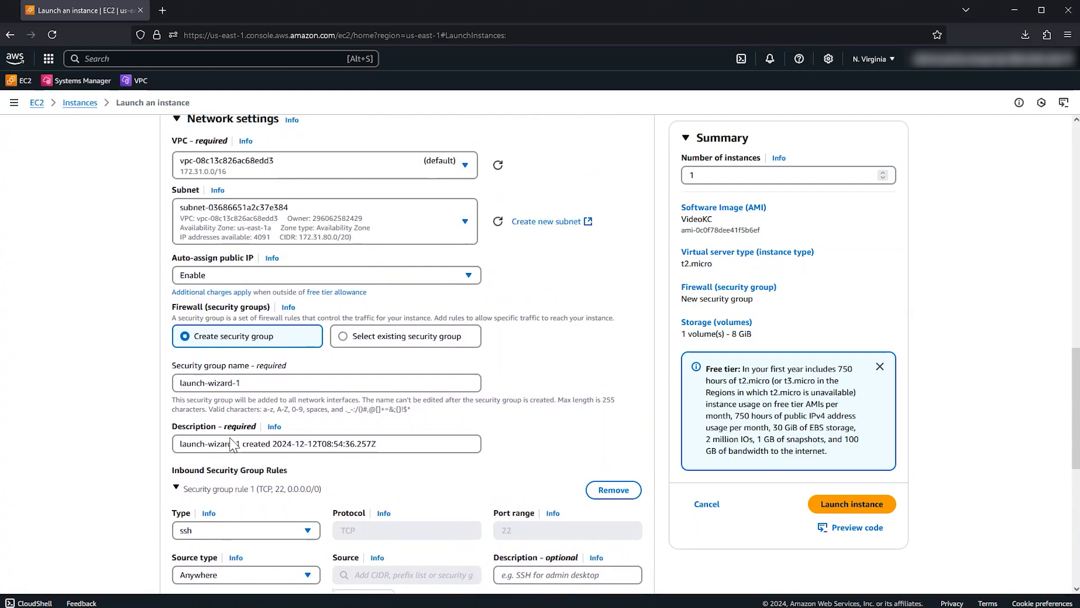
scroll(232, 445, "up", 2)
- Choose the Video key pair and launch the VideoKC instance
left_click(465, 170)
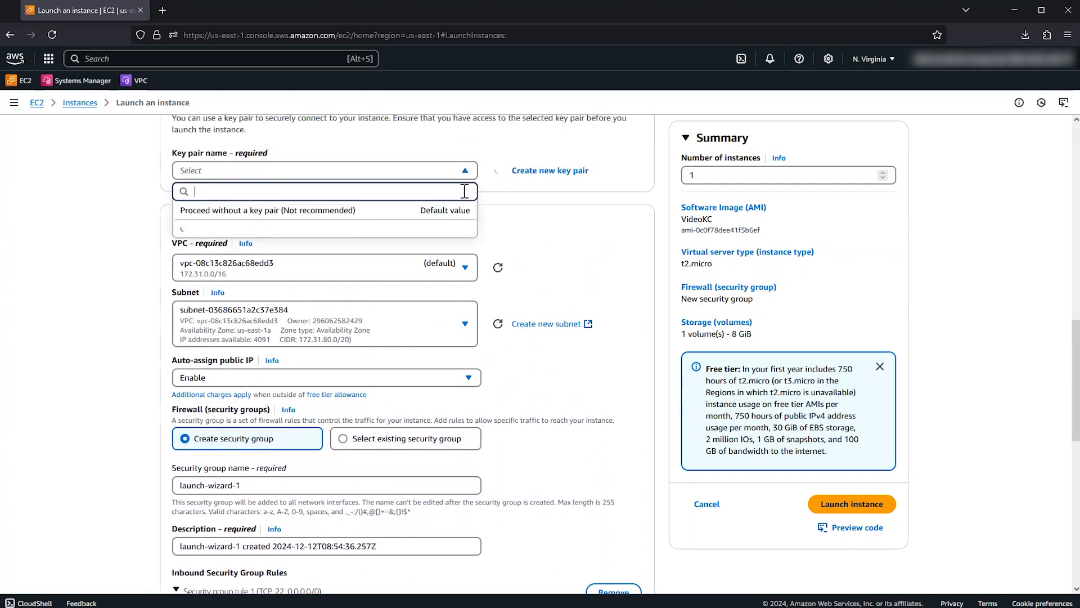
left_click(446, 235)
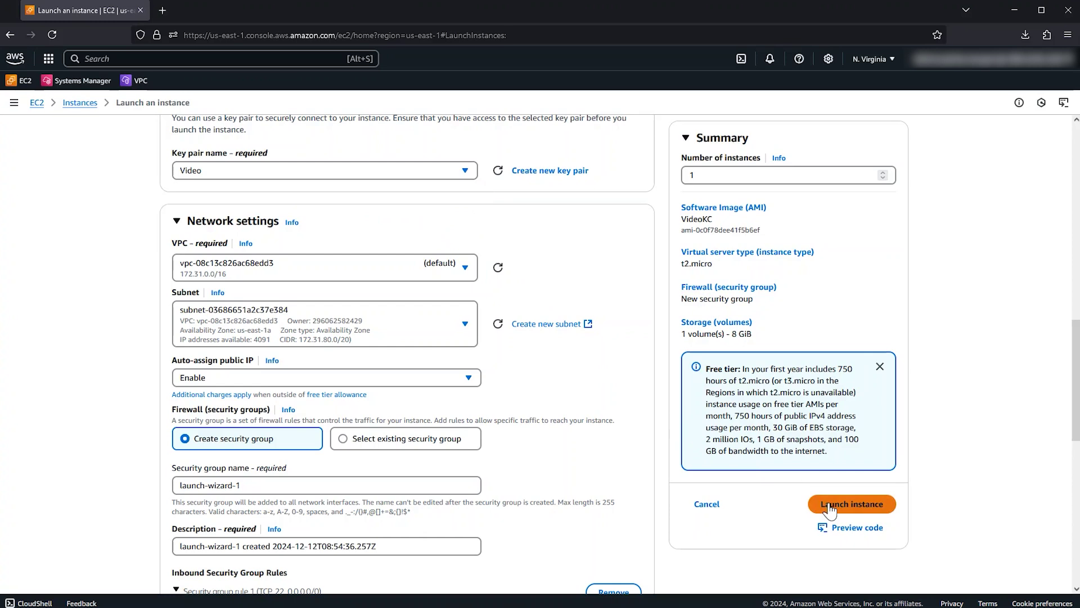
left_click(830, 506)
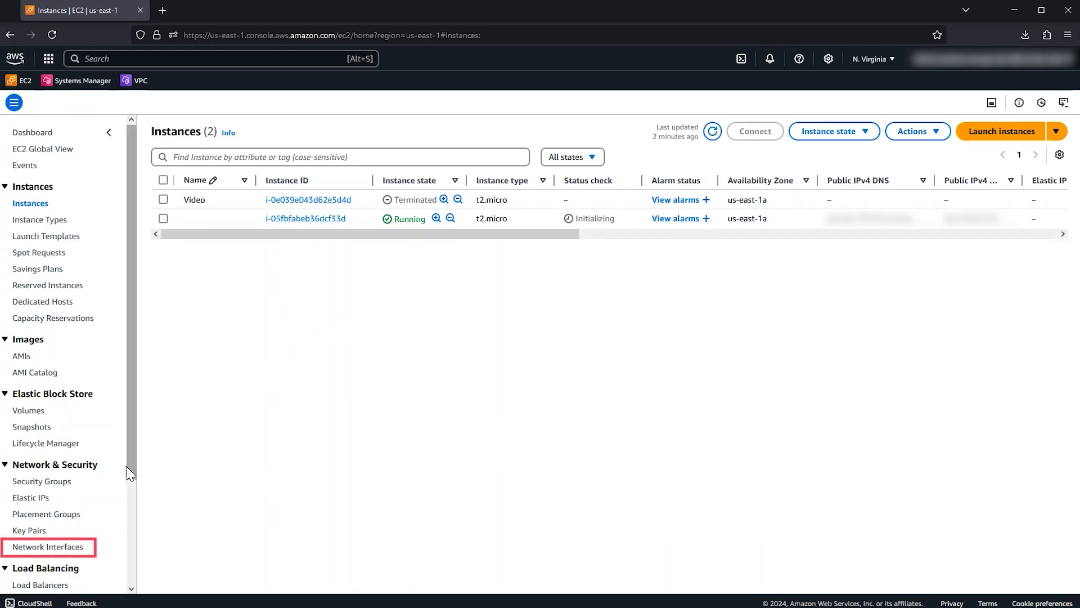
- Turn off Delete on instance termination for the launch-wizard-1 network interface and save
left_click(44, 548)
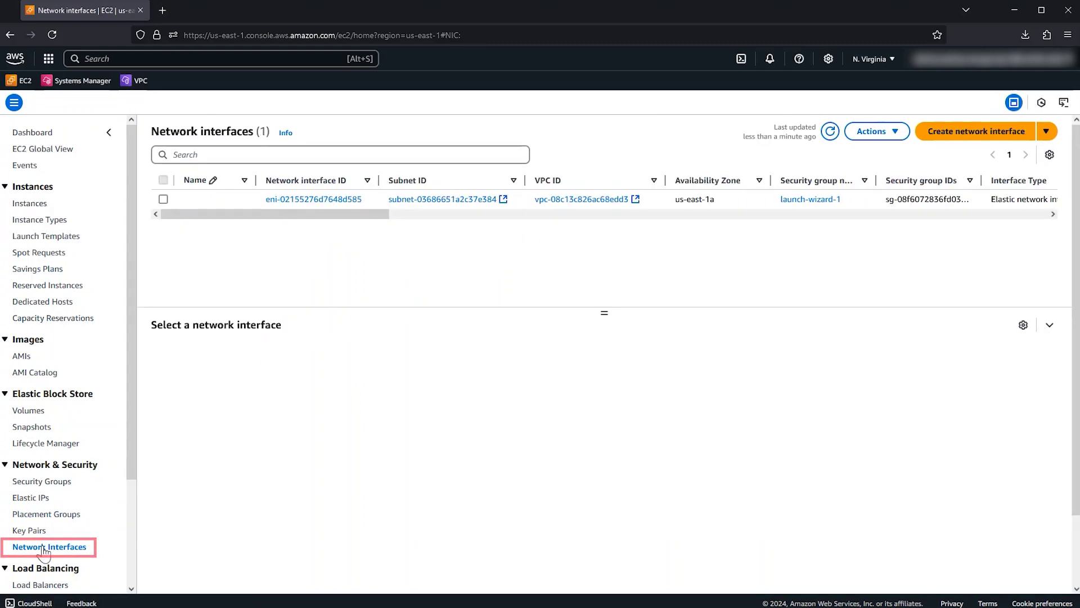
left_click(163, 200)
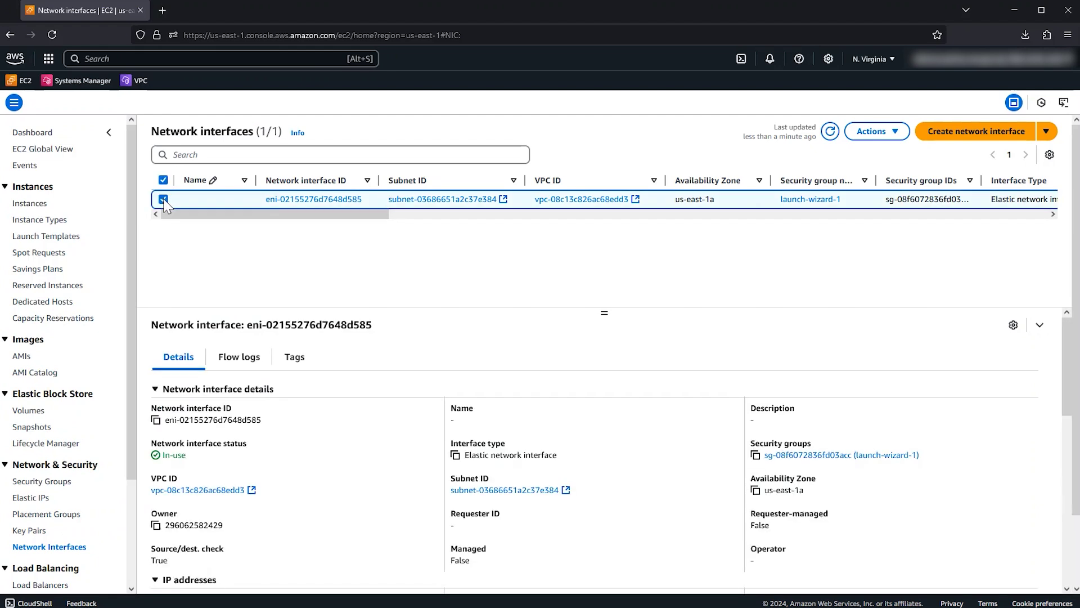
left_click(878, 131)
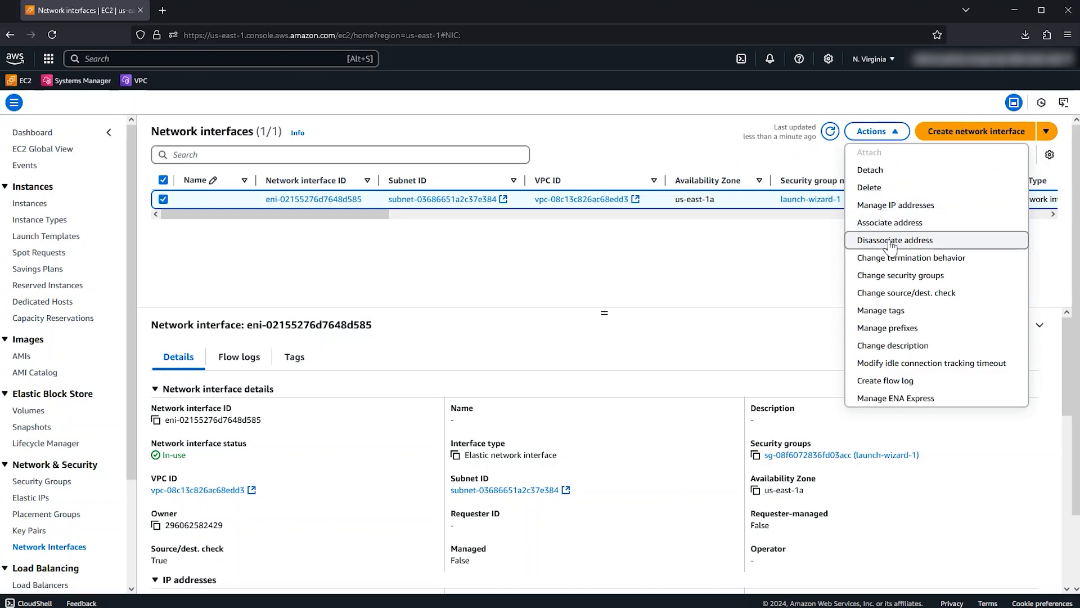
left_click(890, 261)
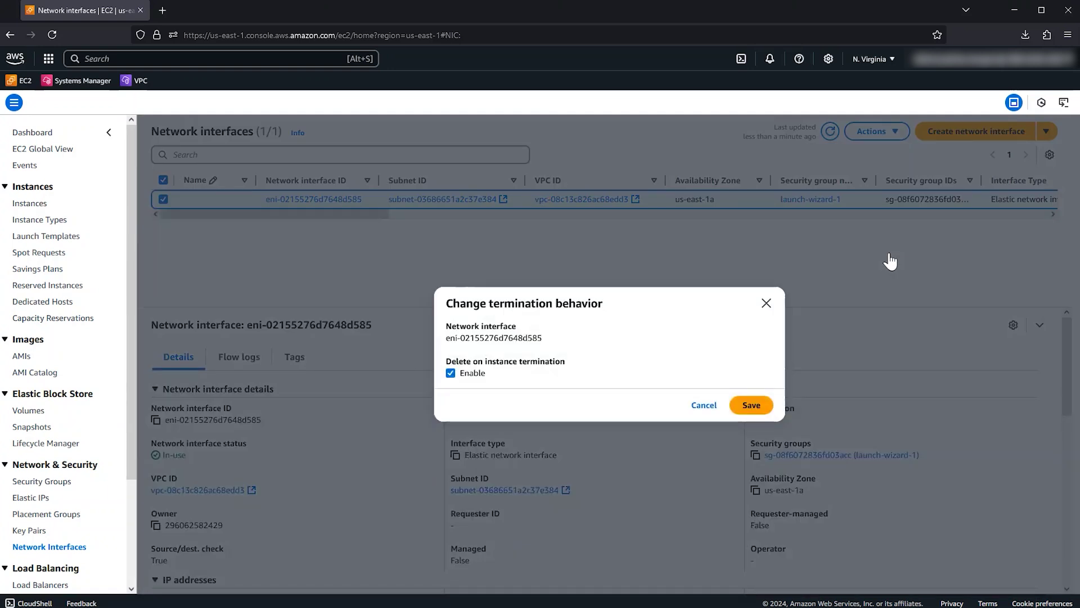
left_click(456, 372)
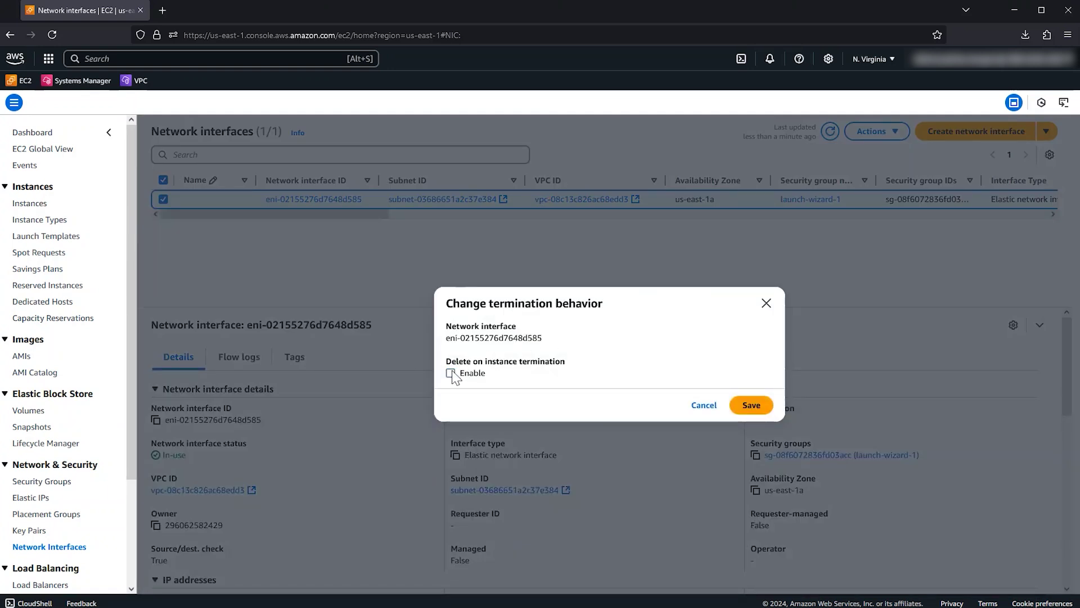
left_click(760, 406)
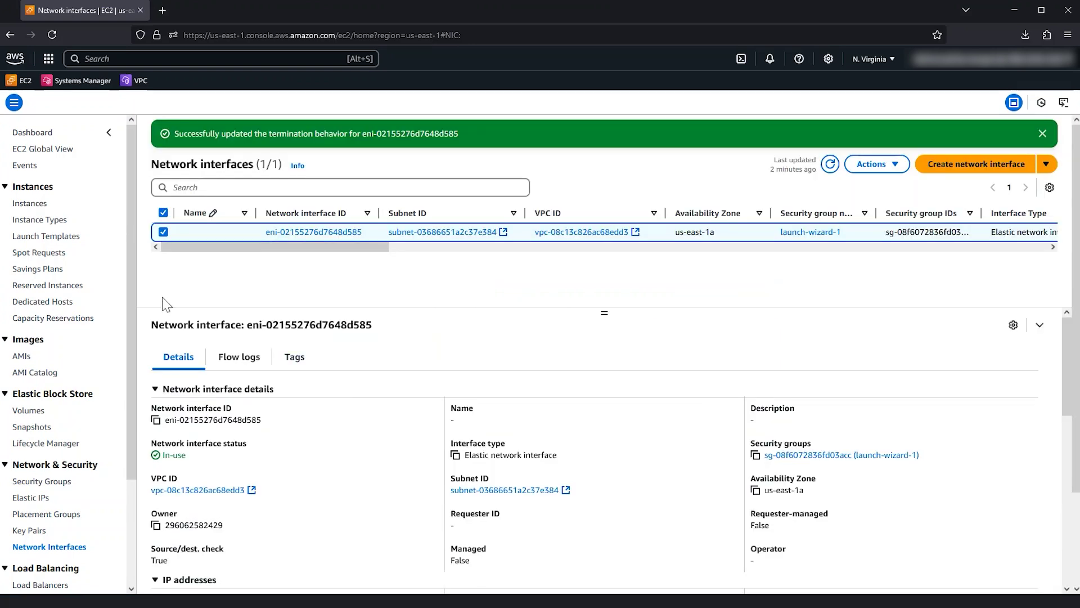
- Make an image named PrivateIP of instance i-05fbfabeb36dcf33d via Actions > Image and templates
left_click(37, 204)
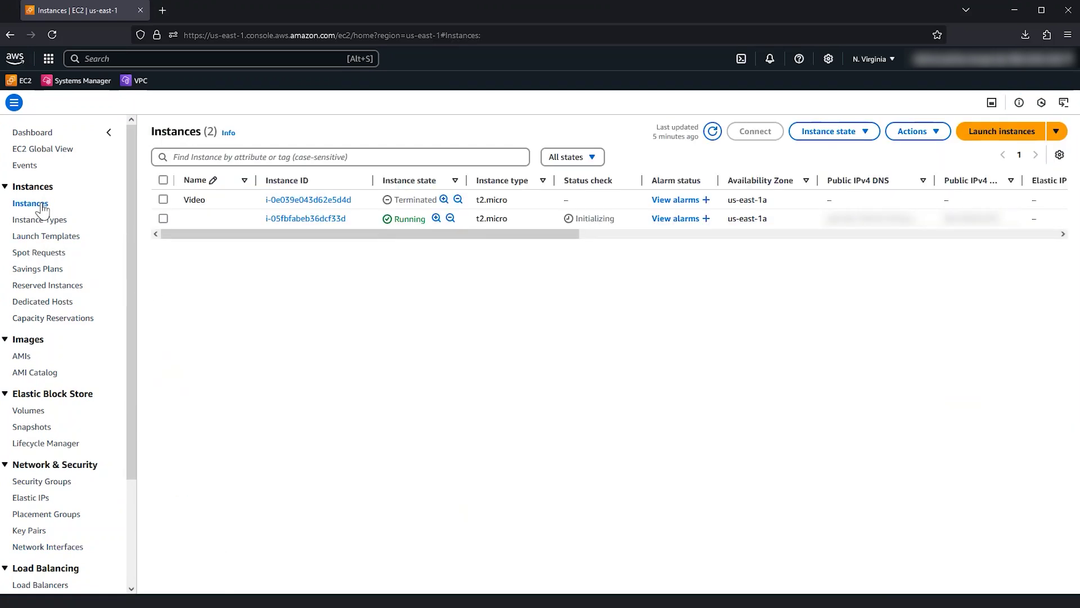
left_click(164, 218)
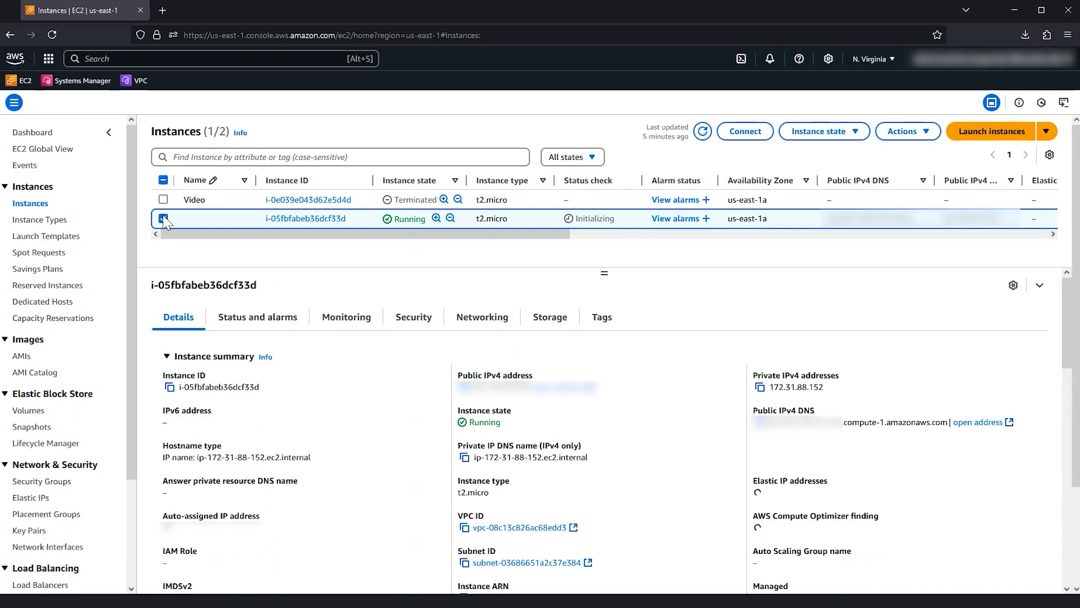
left_click(902, 136)
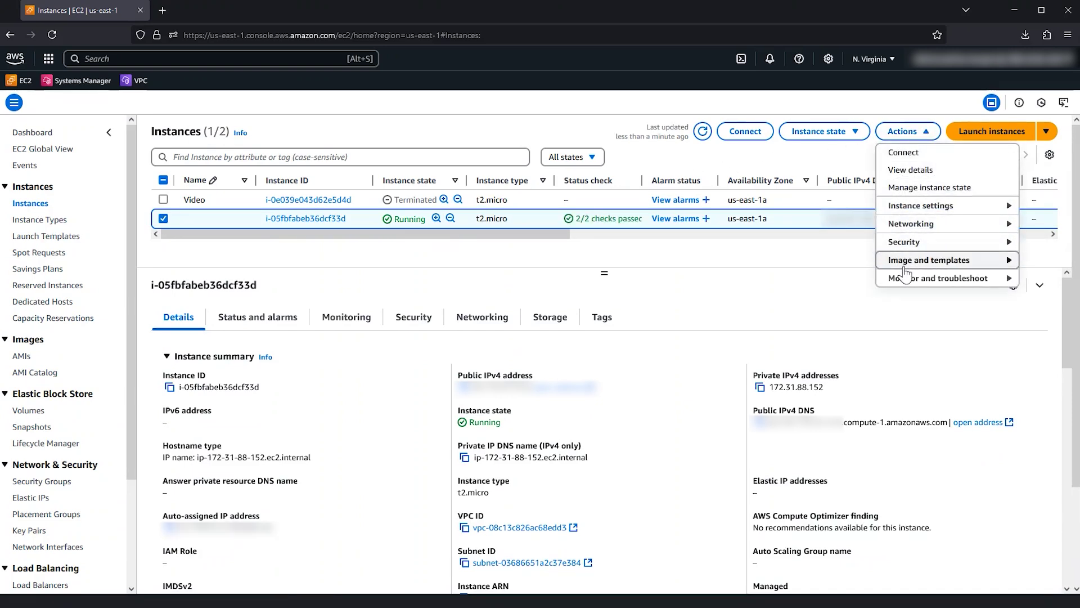
mouse_move(929, 260)
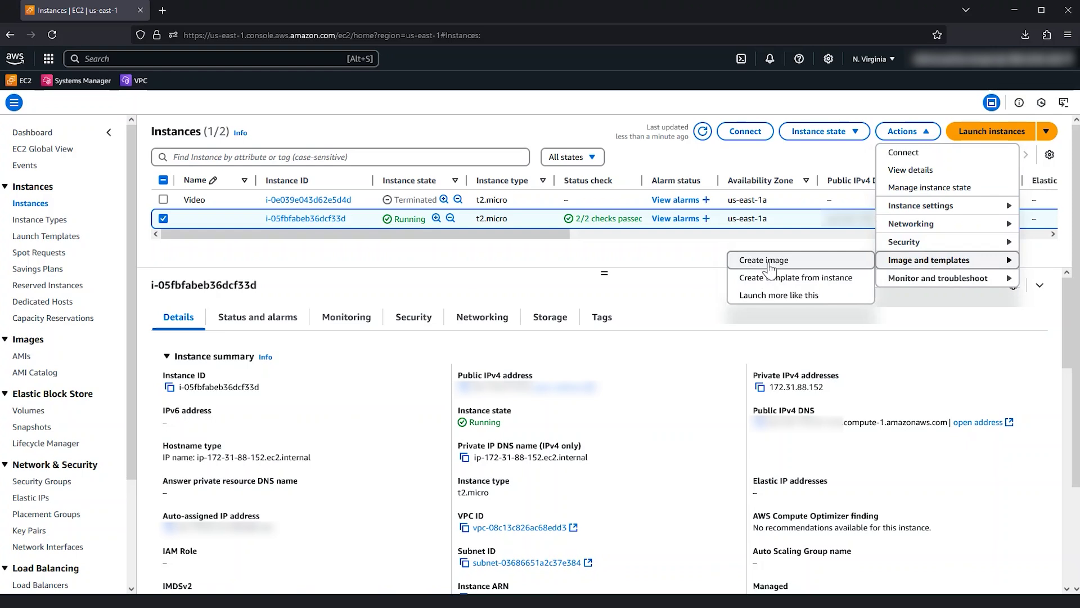
left_click(770, 260)
left_click(379, 228)
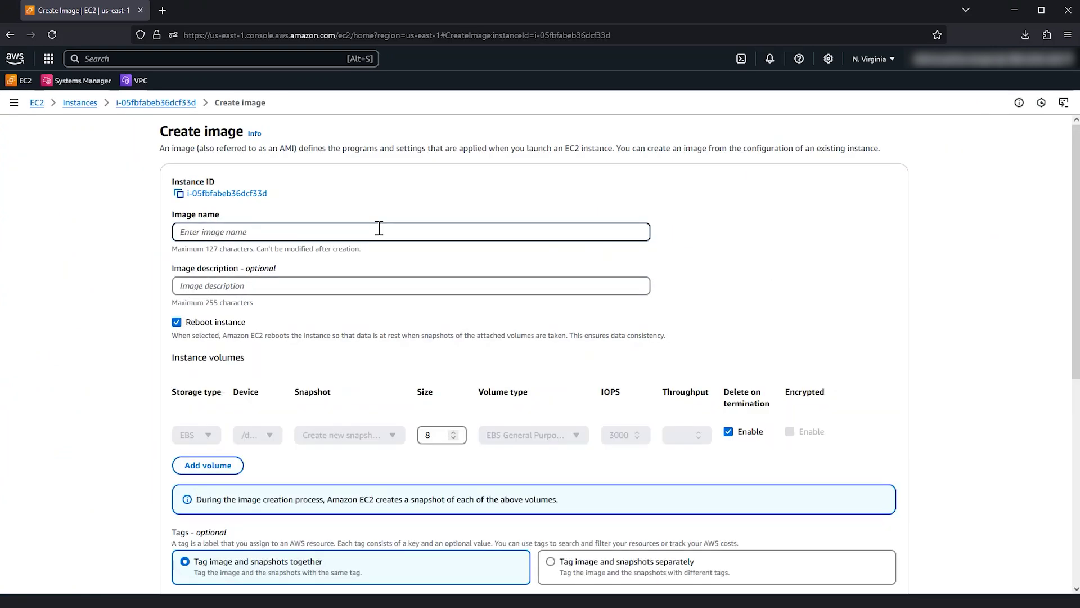
type("PrivateIP")
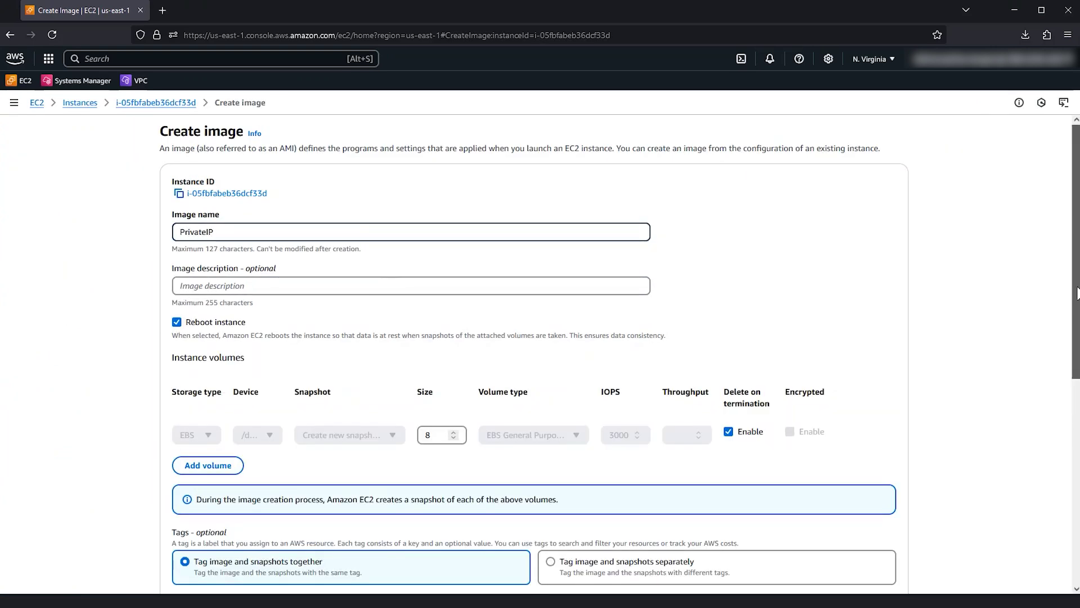
scroll(1070, 426, "down", 5)
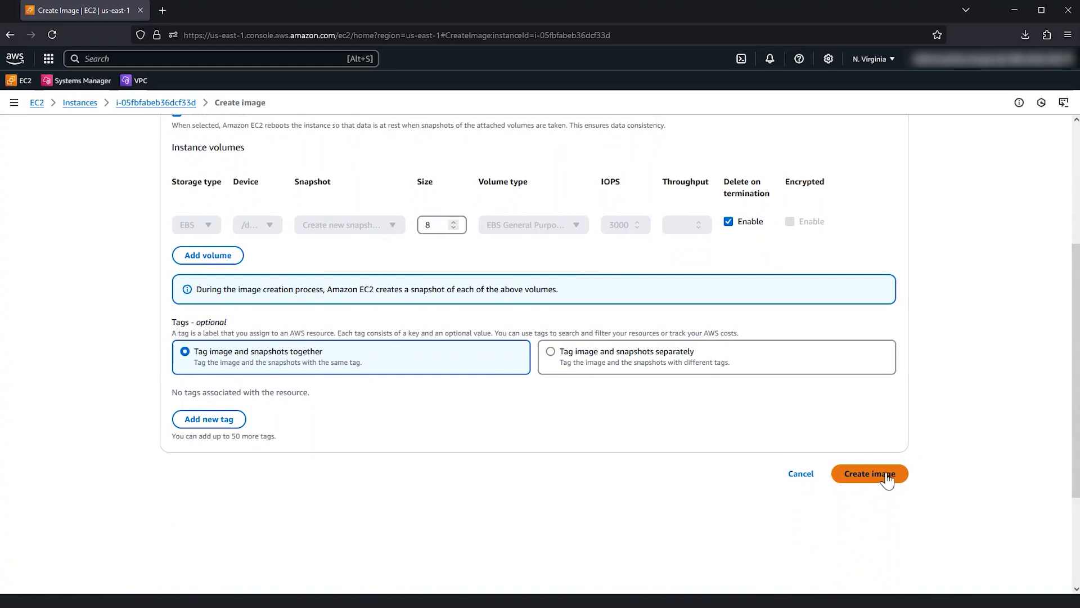
left_click(887, 475)
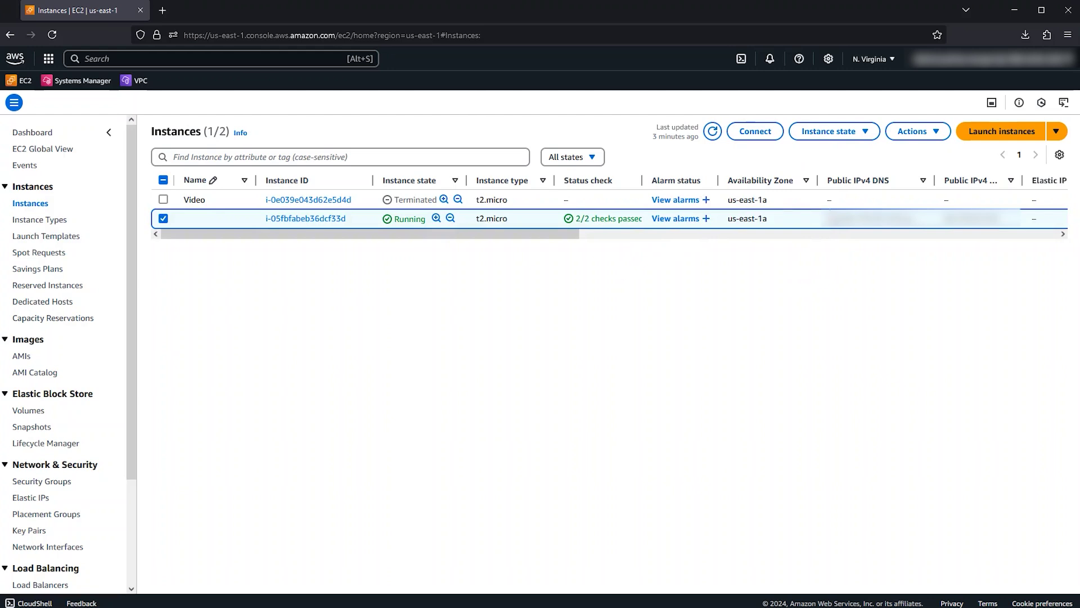
- Terminate instance i-05fbfabeb36dcf33d and confirm the termination
left_click(845, 134)
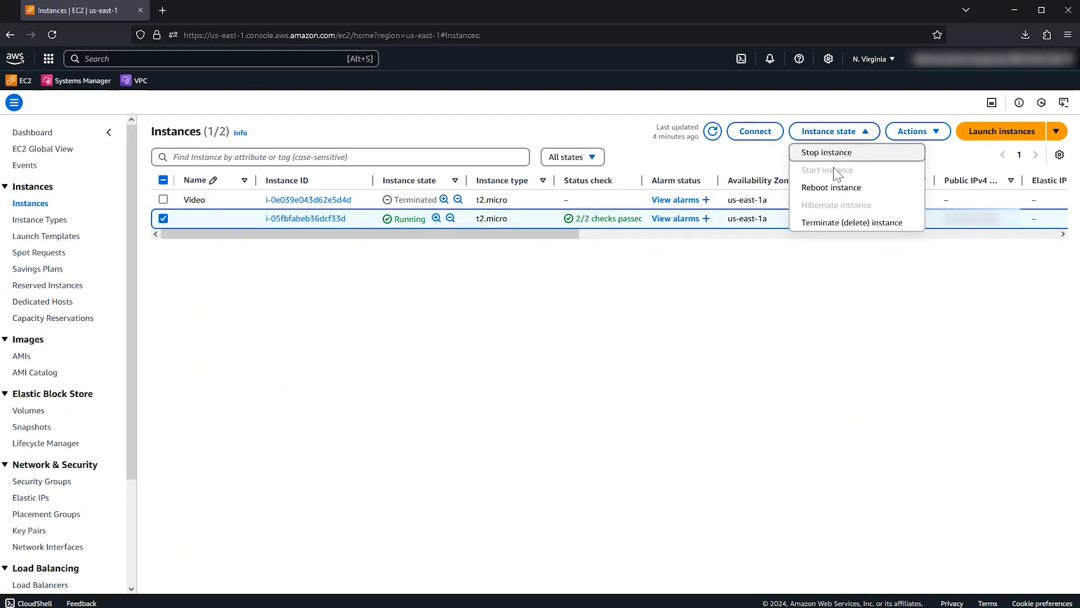
left_click(836, 223)
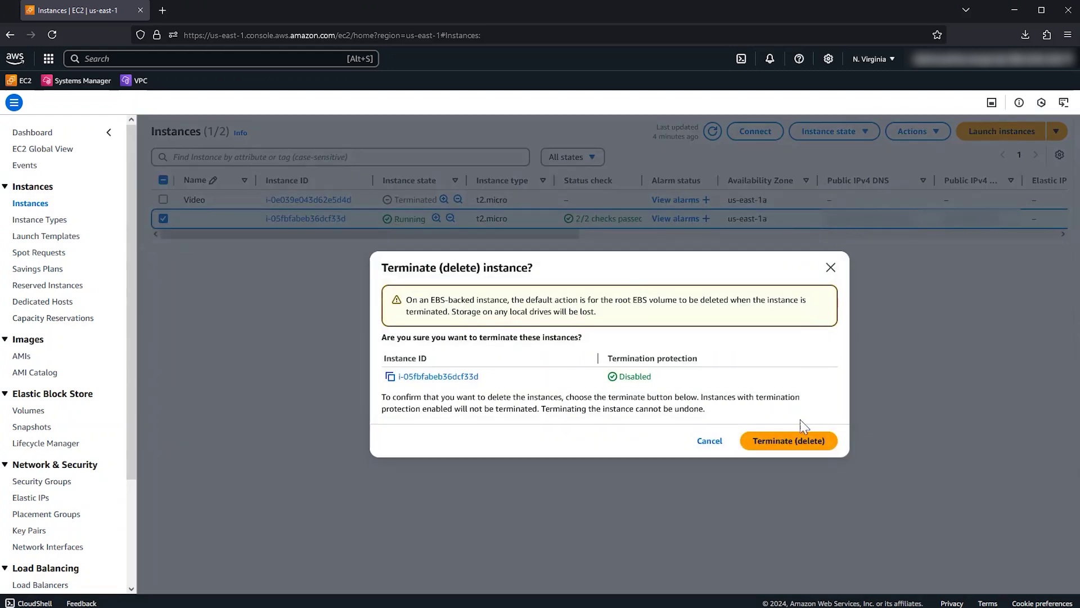
left_click(799, 454)
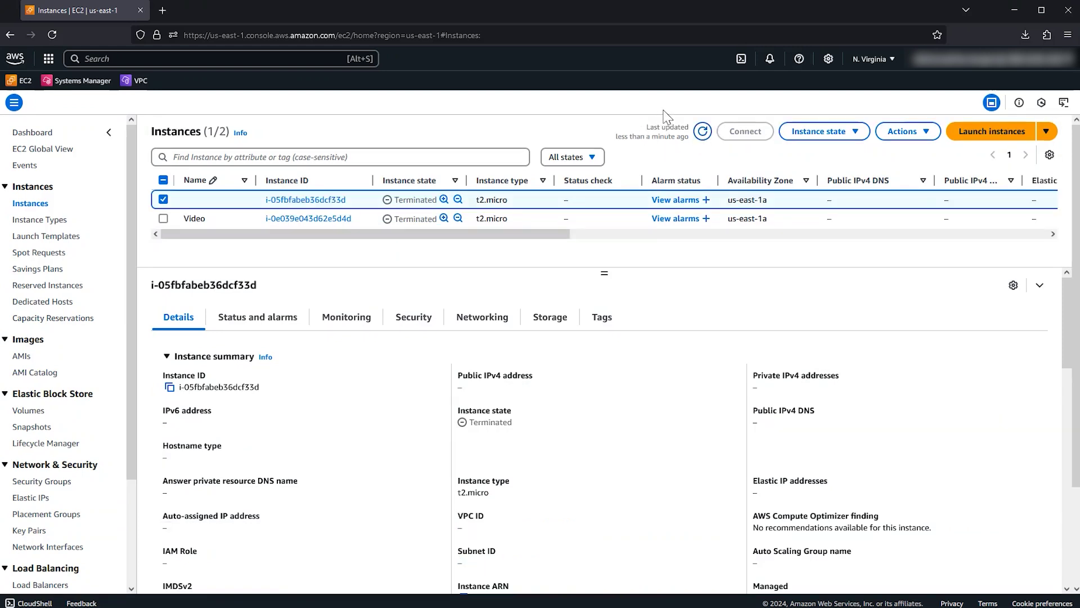
- Begin a new instance launch and show the images under My AMIs
left_click(982, 135)
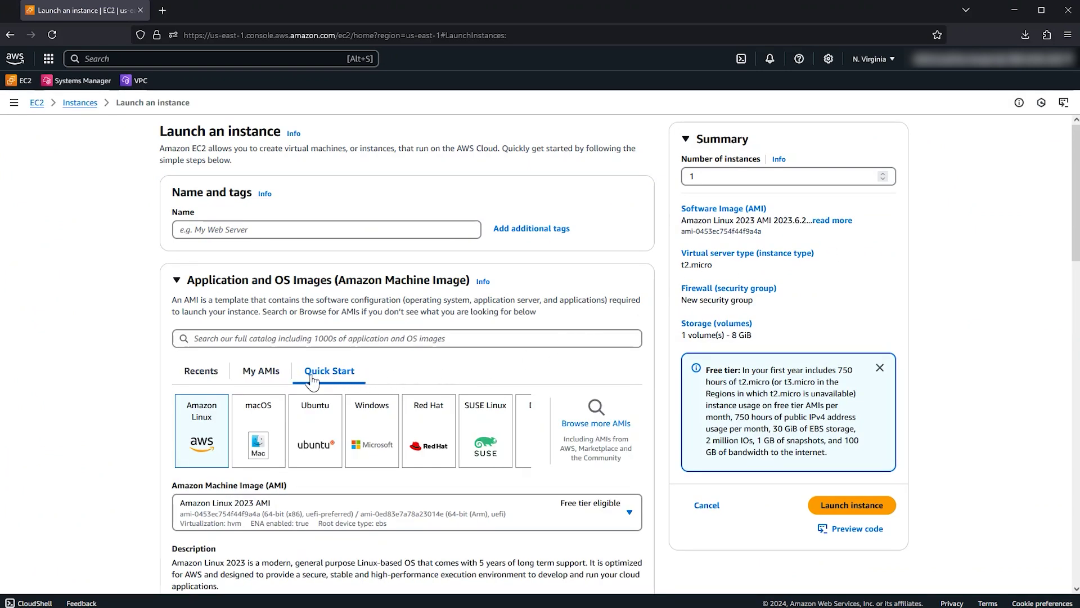
left_click(263, 377)
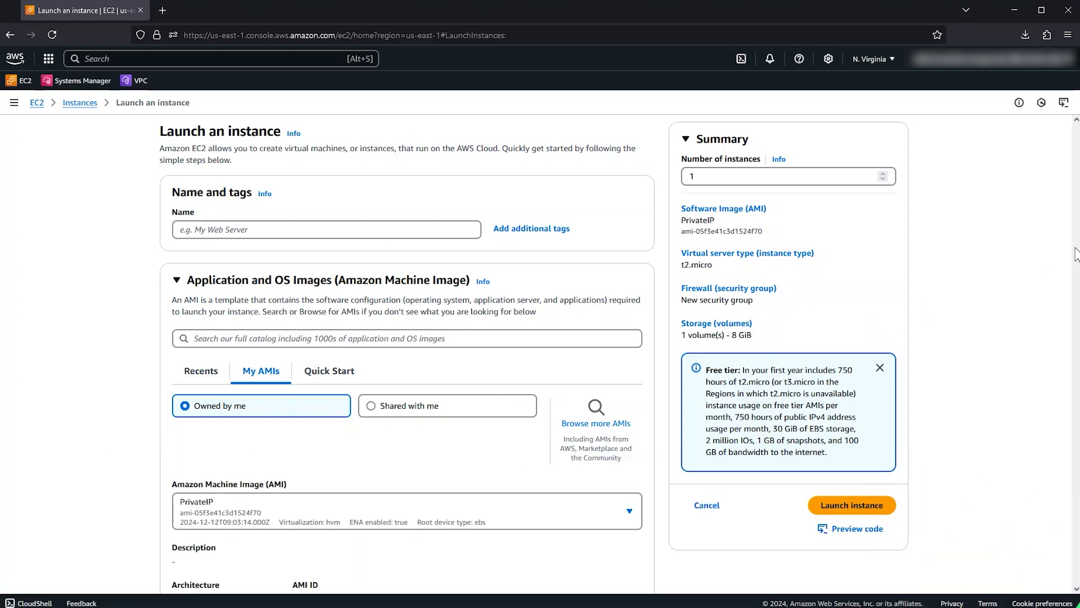
left_click_drag(1077, 253, 1057, 489)
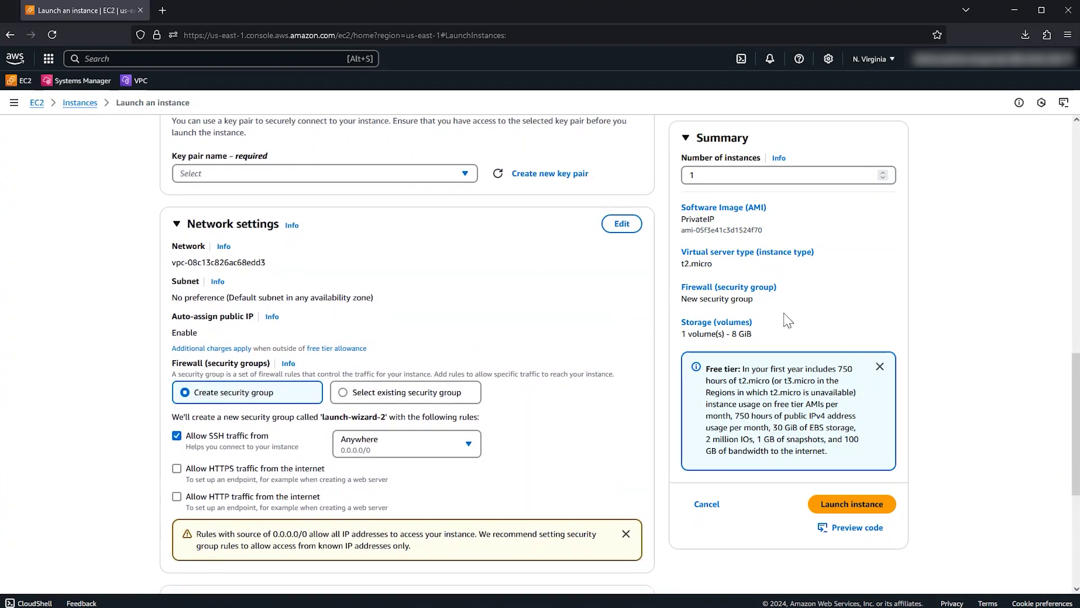
- Place the instance in subnet-03686651a2c37e384 (us-east-1a), disable public IP, and use an existing security group
left_click(623, 227)
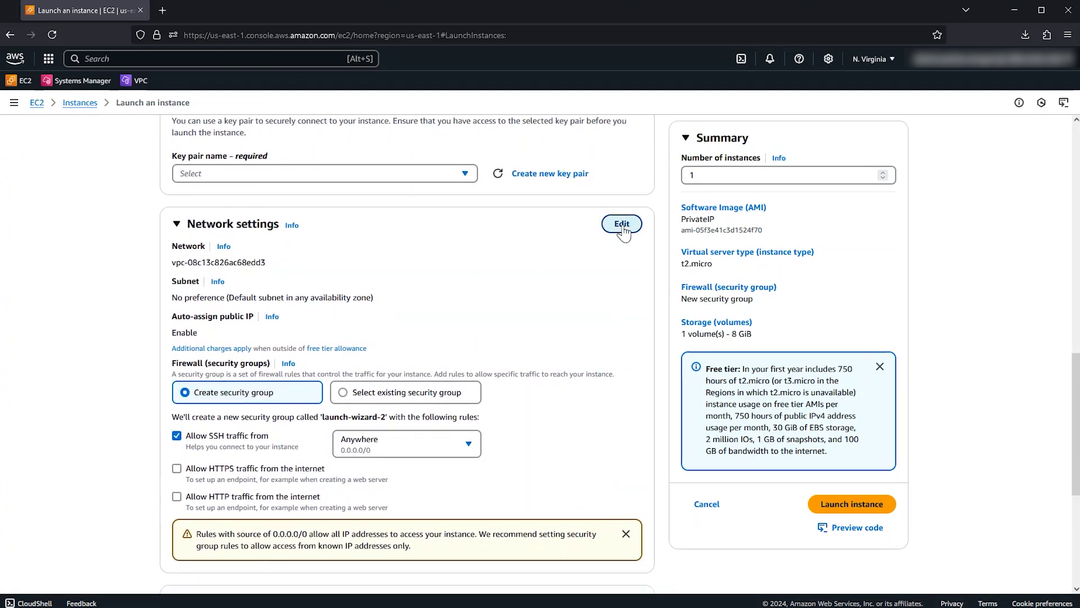
left_click(428, 315)
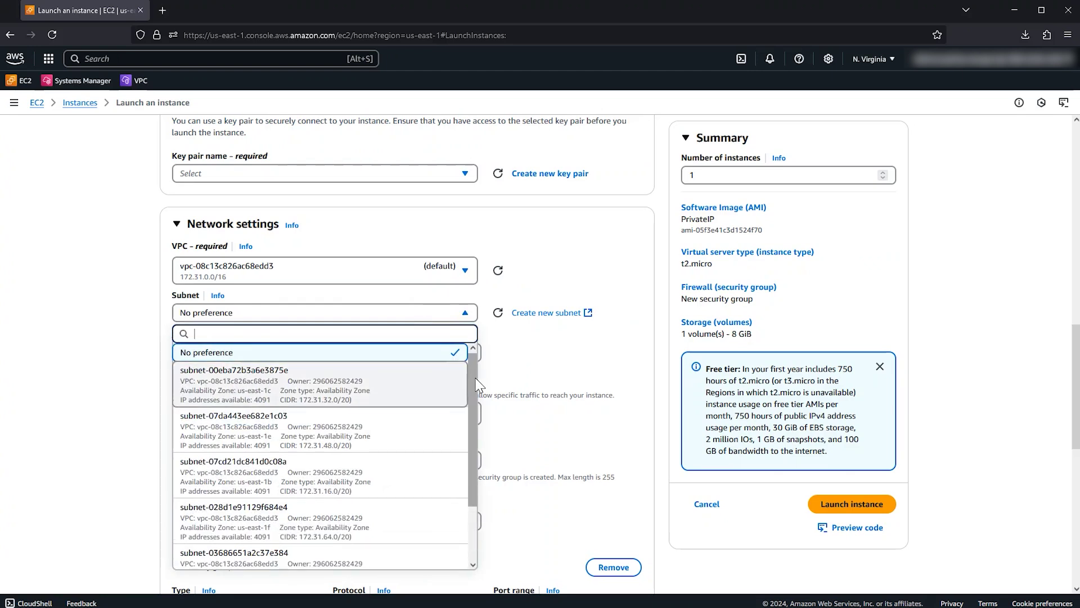
left_click_drag(477, 381, 477, 439)
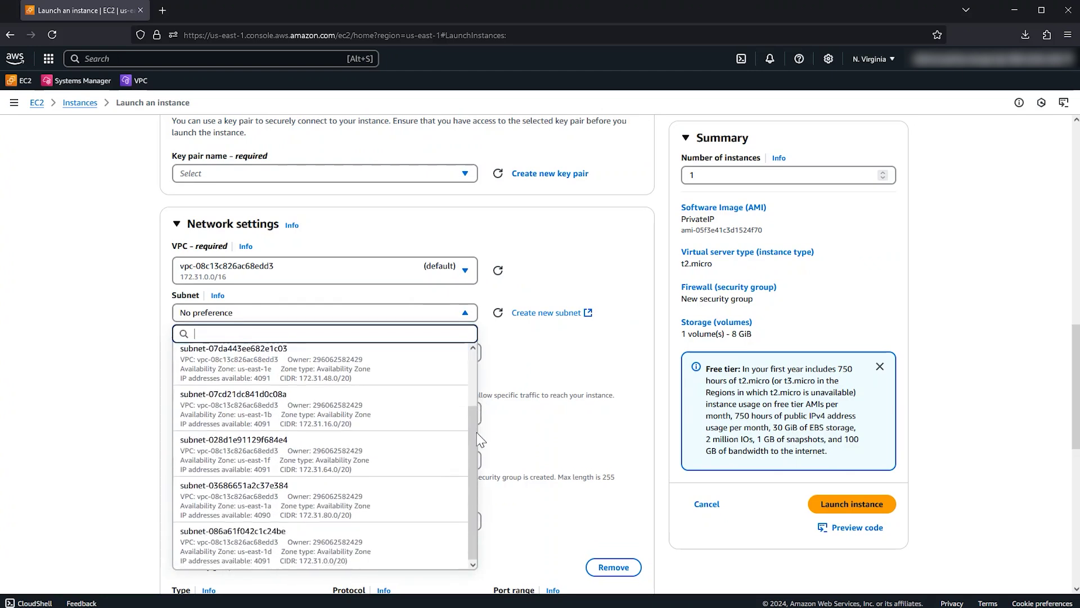
left_click(407, 506)
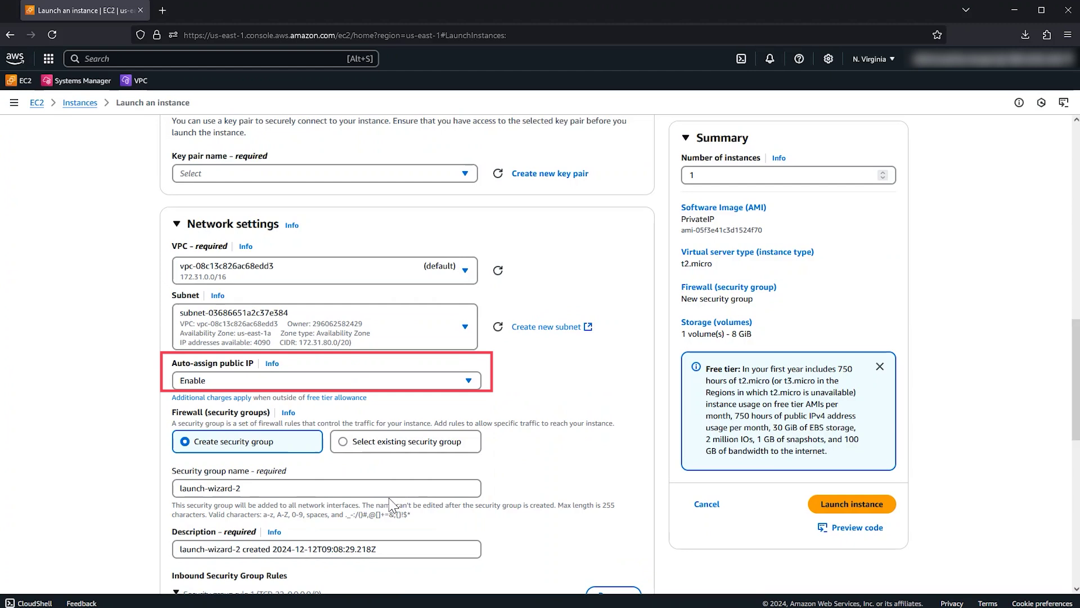
left_click(321, 386)
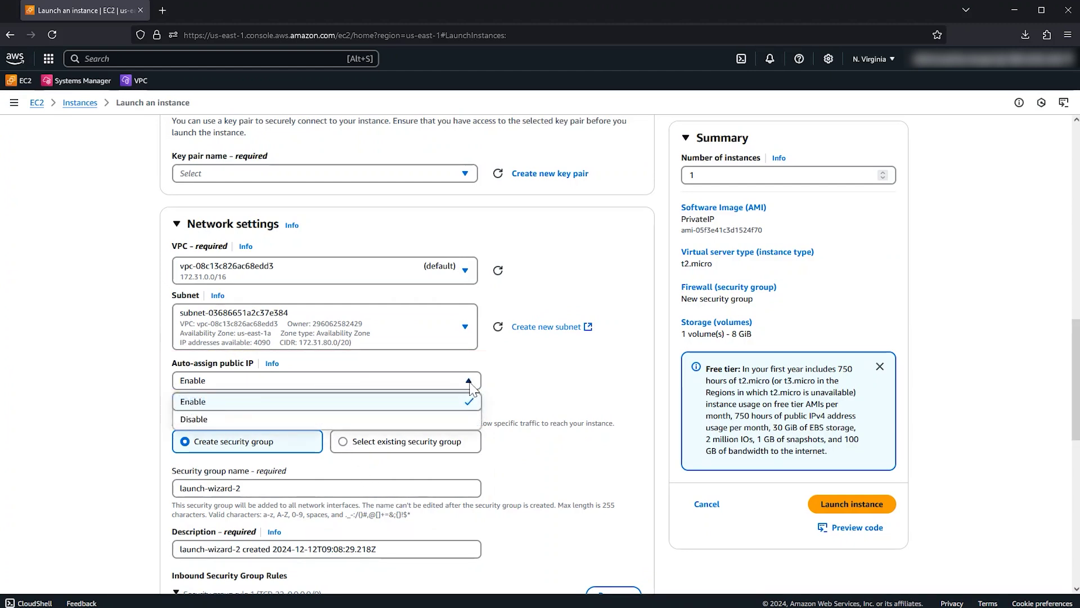
left_click(461, 424)
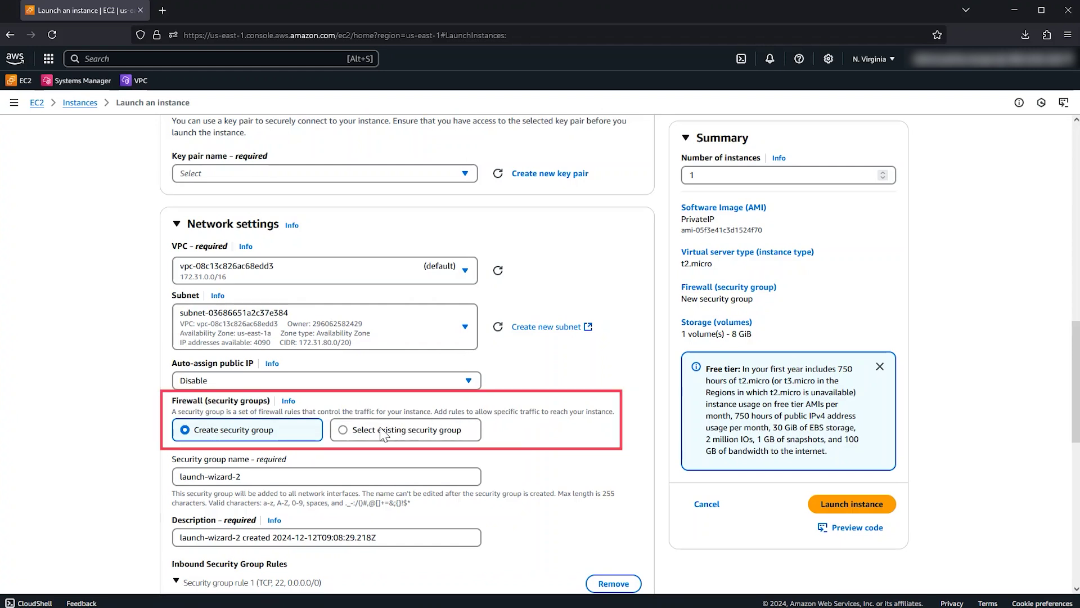
left_click(344, 430)
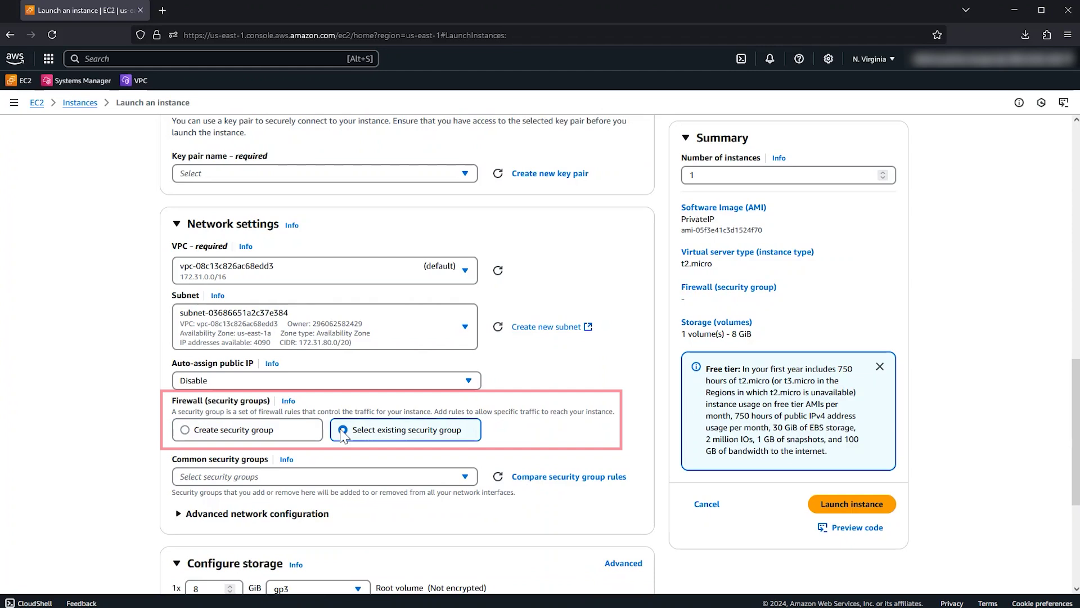
scroll(1075, 422, "down", 2)
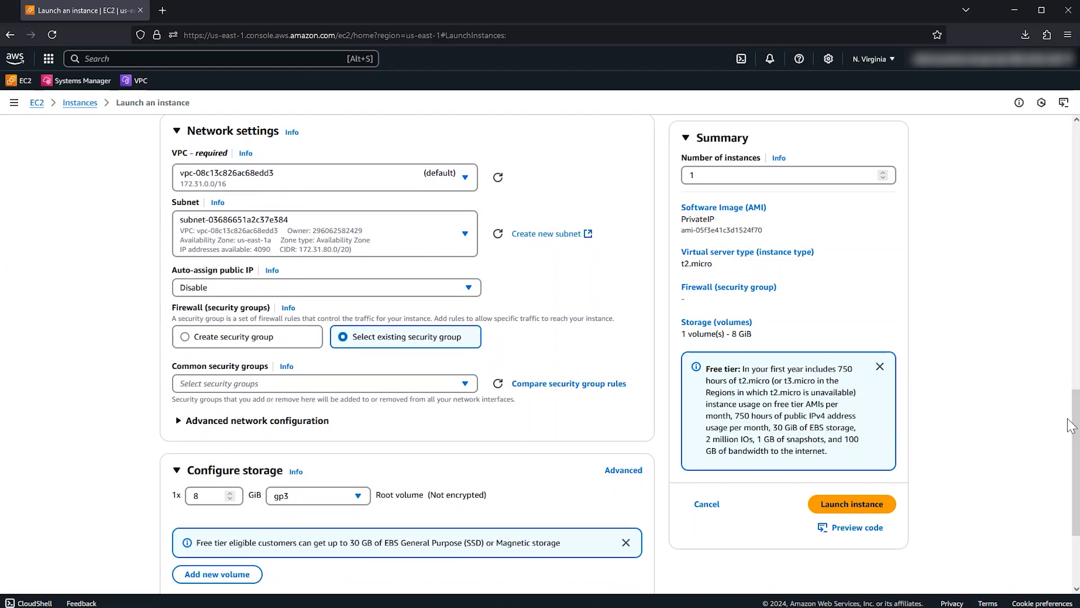
- Attach existing network interface eni-02155276d7648d585 under Advanced network configuration
left_click(256, 423)
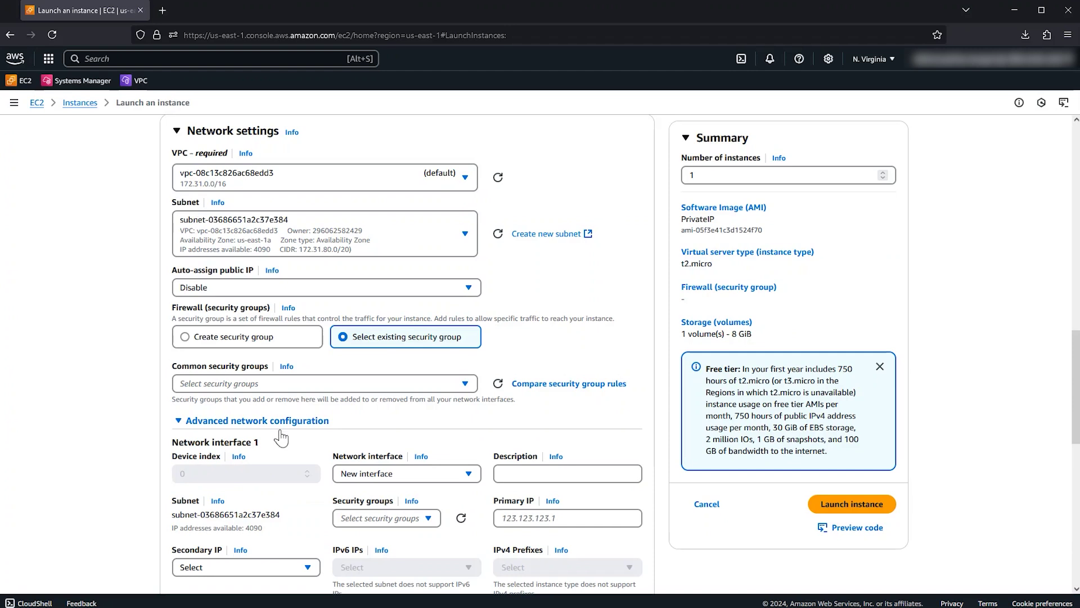
left_click(431, 475)
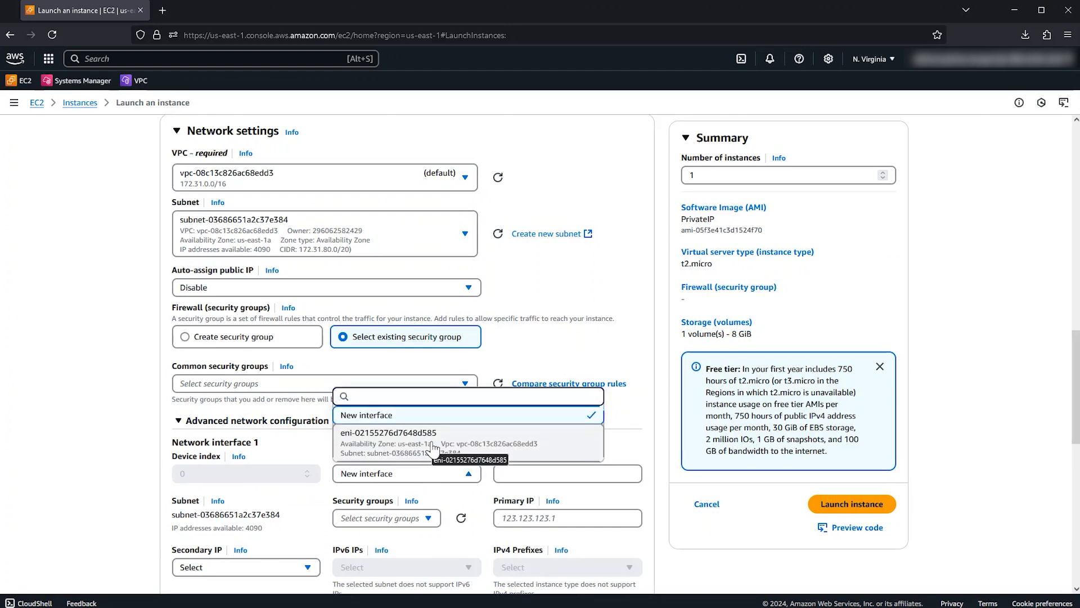
left_click(433, 443)
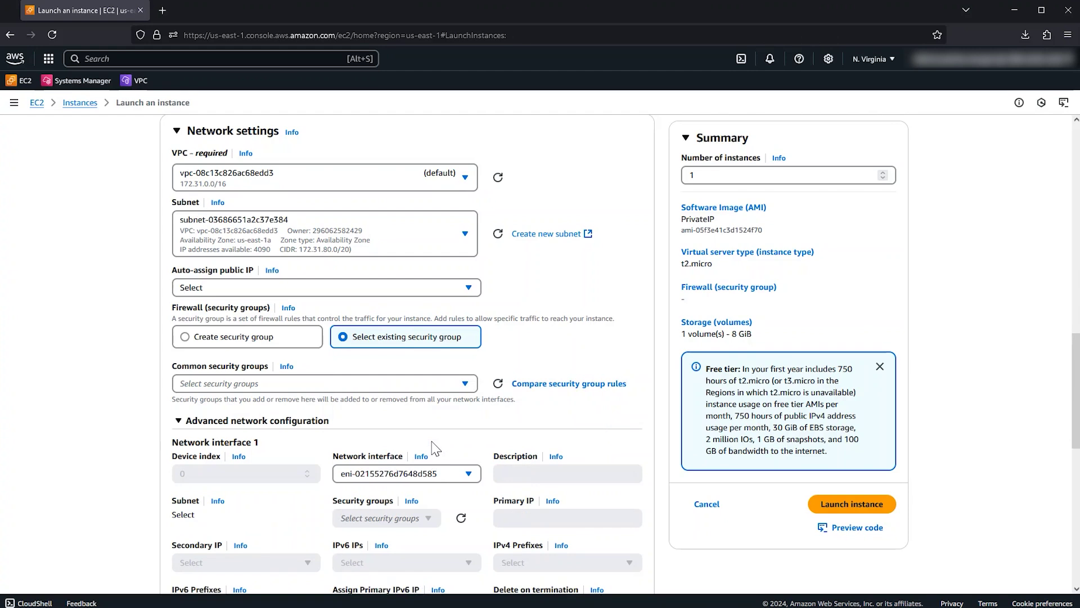
- Launch the PrivateIP instance with the configured settings
left_click(861, 506)
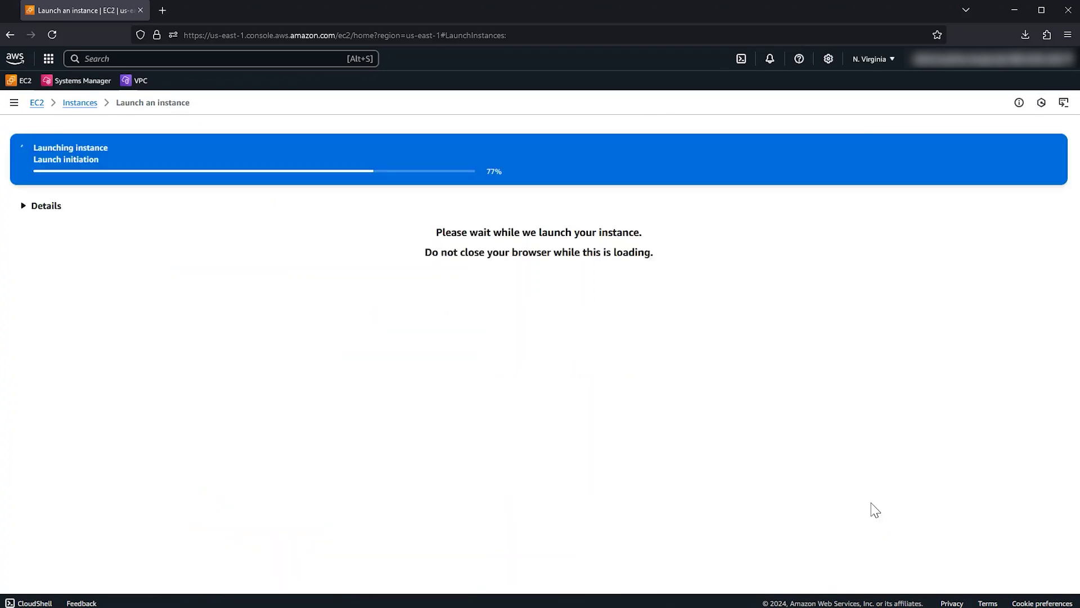